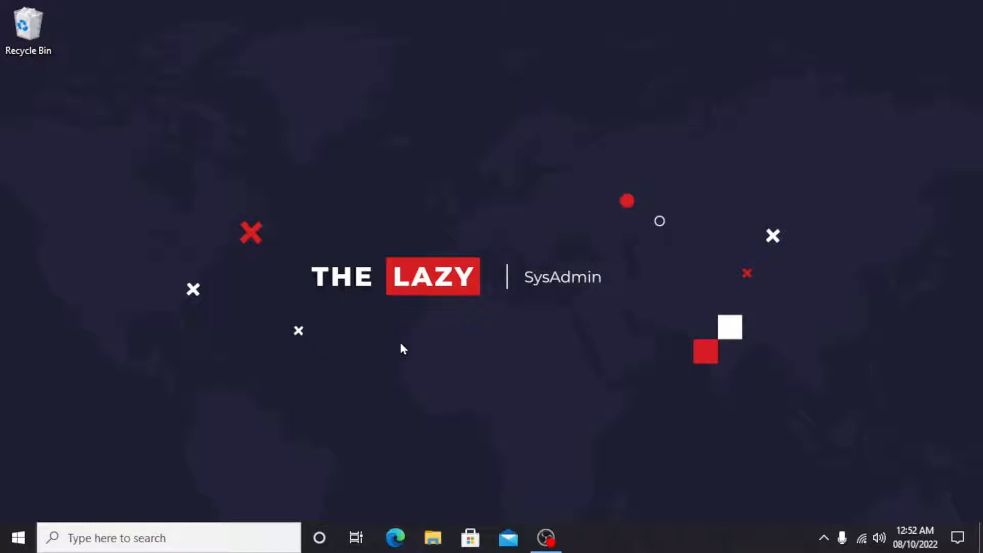
Open Microsoft Edge, dismiss the recommended browser settings prompt and go to ubuntu.com
click(395, 537)
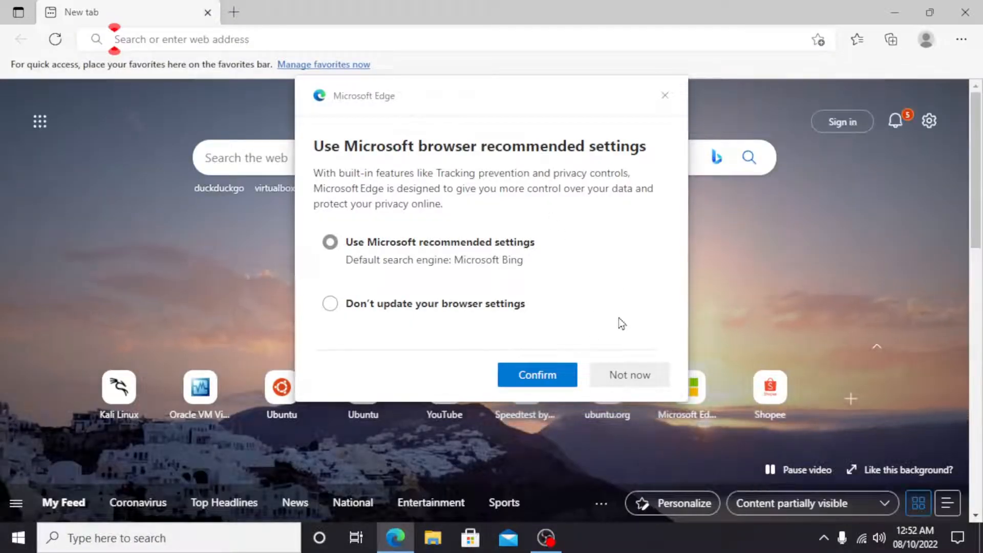
click(664, 95)
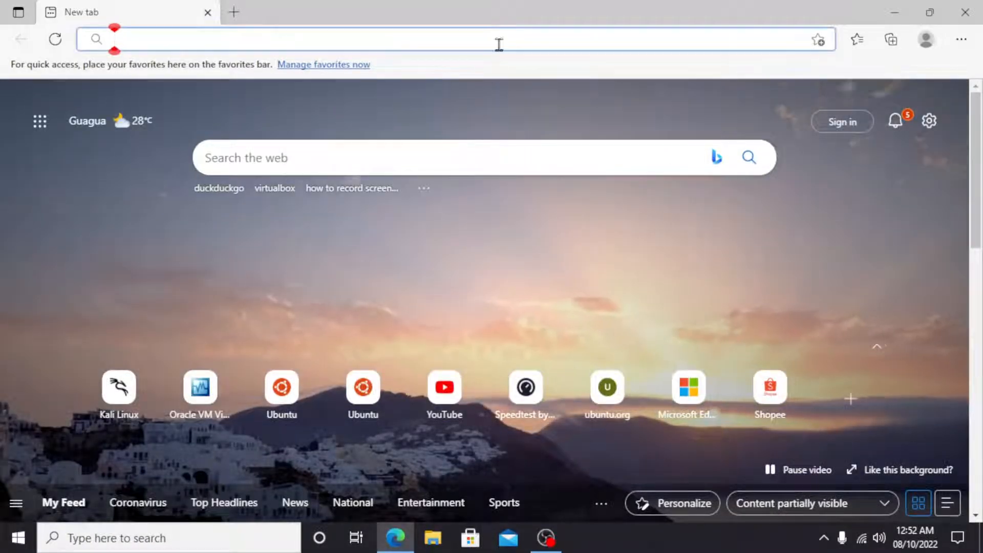
text(ubuntu)
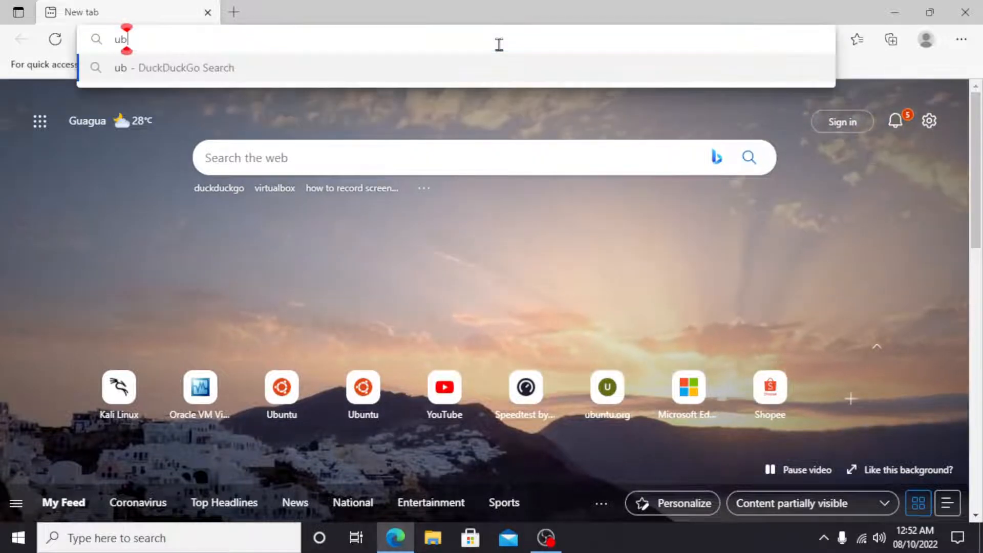
text(.com)
key(Return)
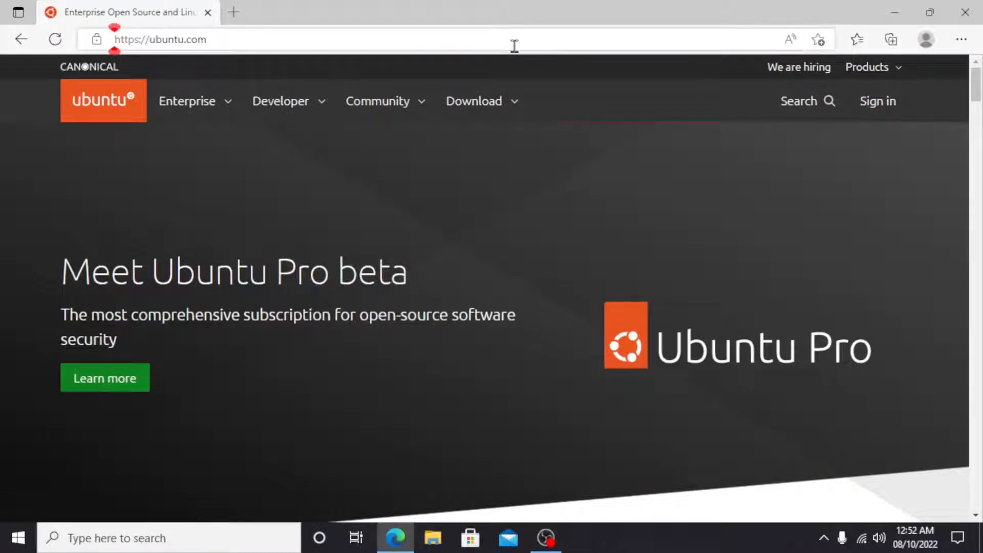
Download the Ubuntu Server 22.04.1 LTS image from the site's server download page, and close the browser
click(511, 112)
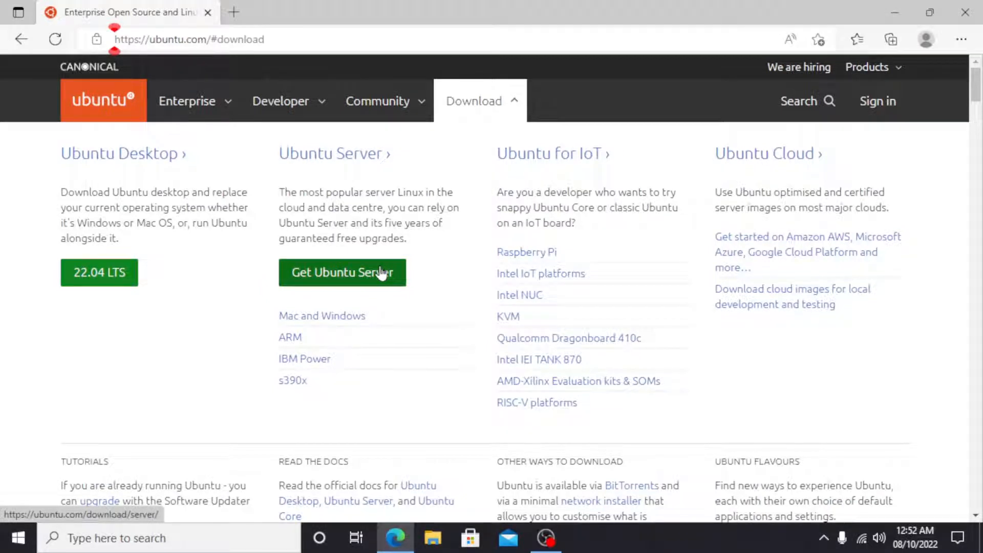
click(382, 273)
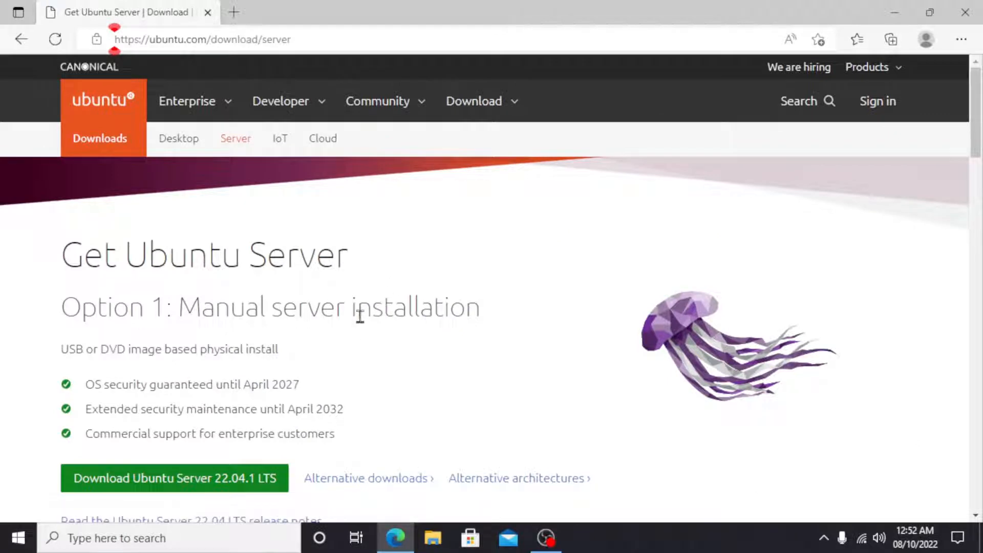
scroll(359, 314, down, 2)
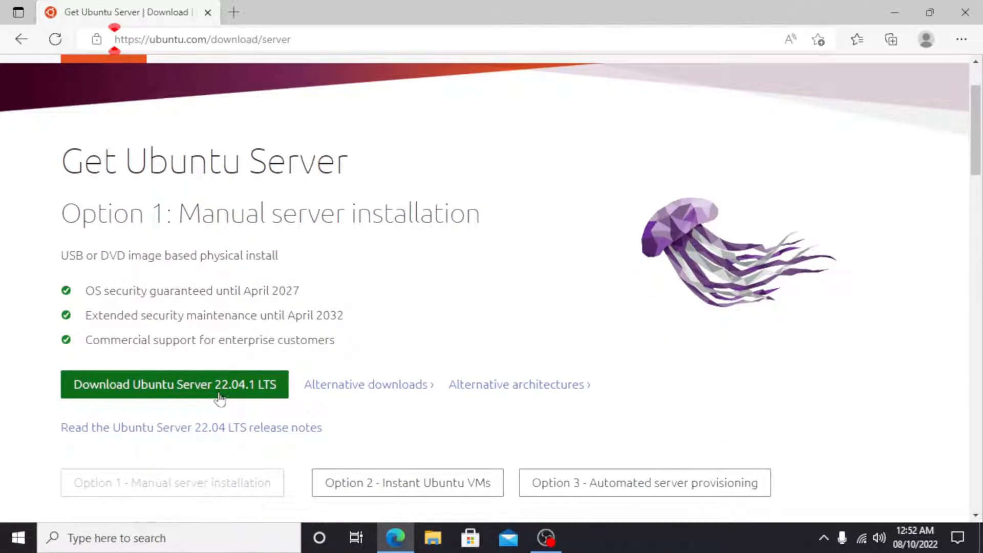
click(220, 397)
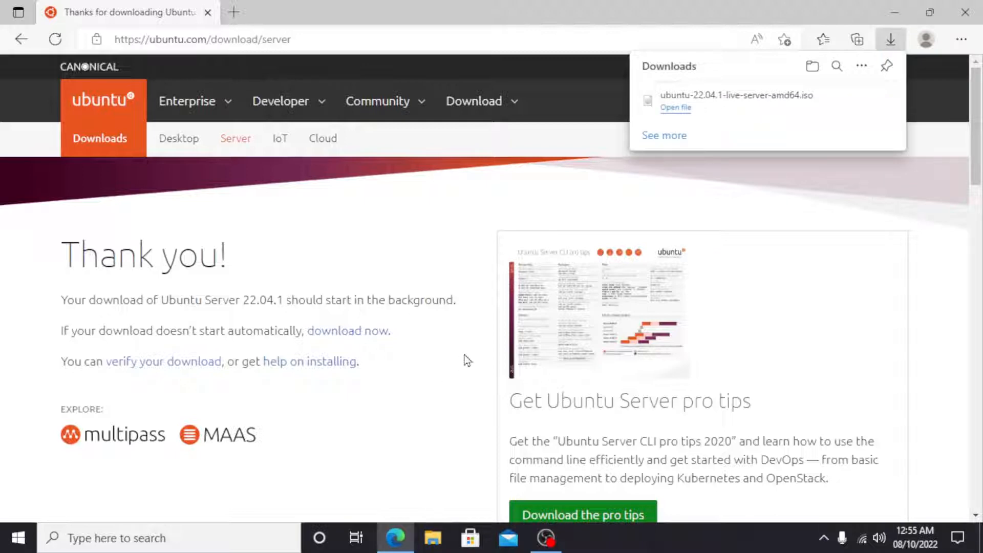
mouse_move(814, 115)
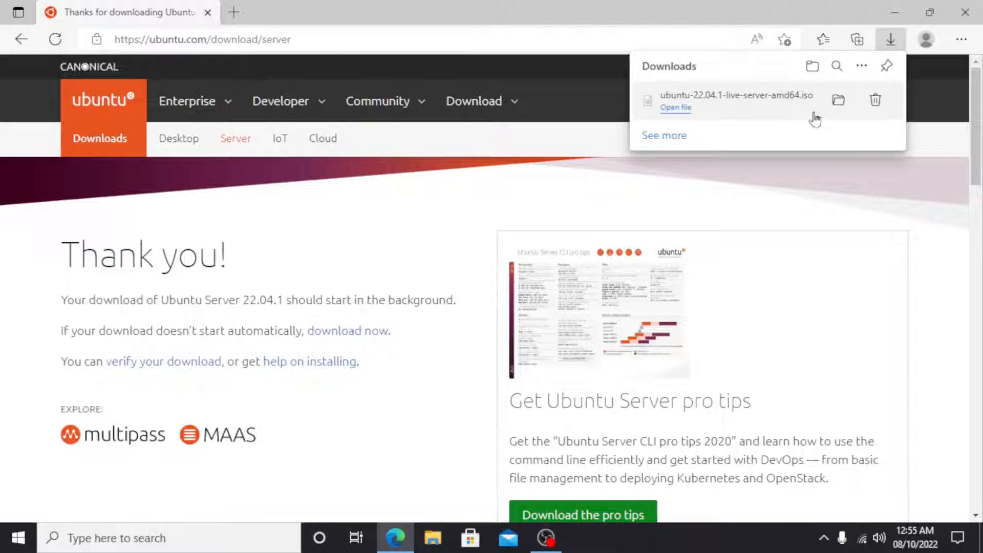
click(965, 12)
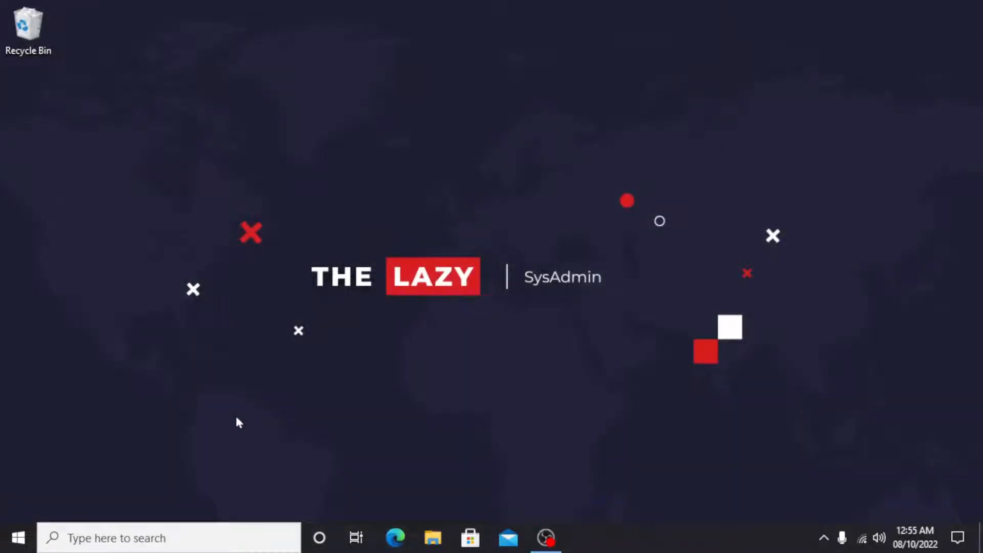
Find and launch Oracle VM VirtualBox from the Windows search
click(20, 541)
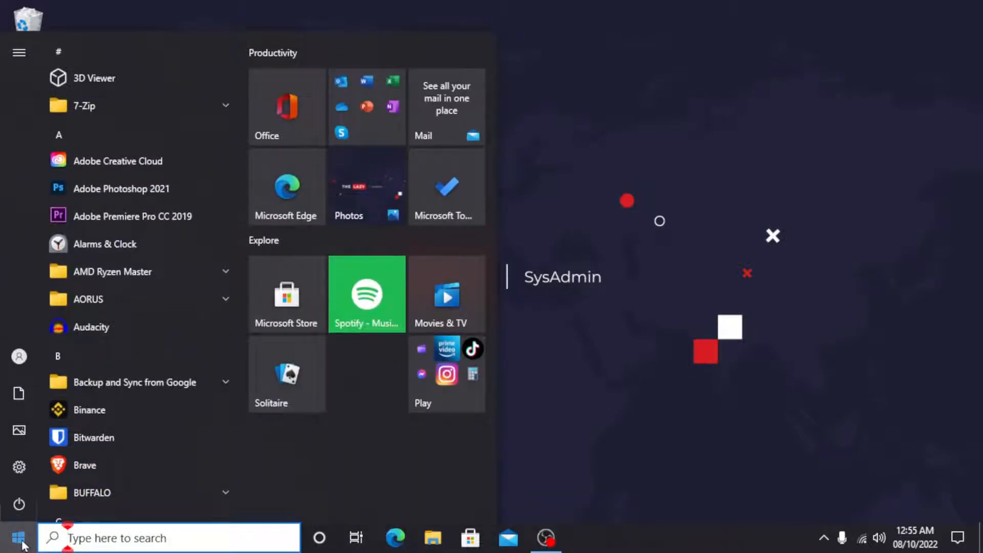
text(vir)
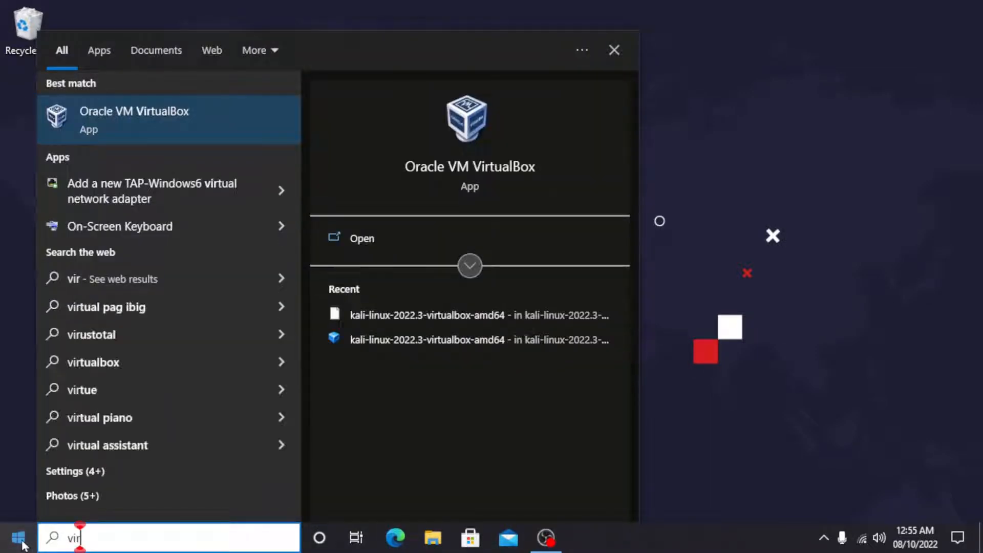
key(Return)
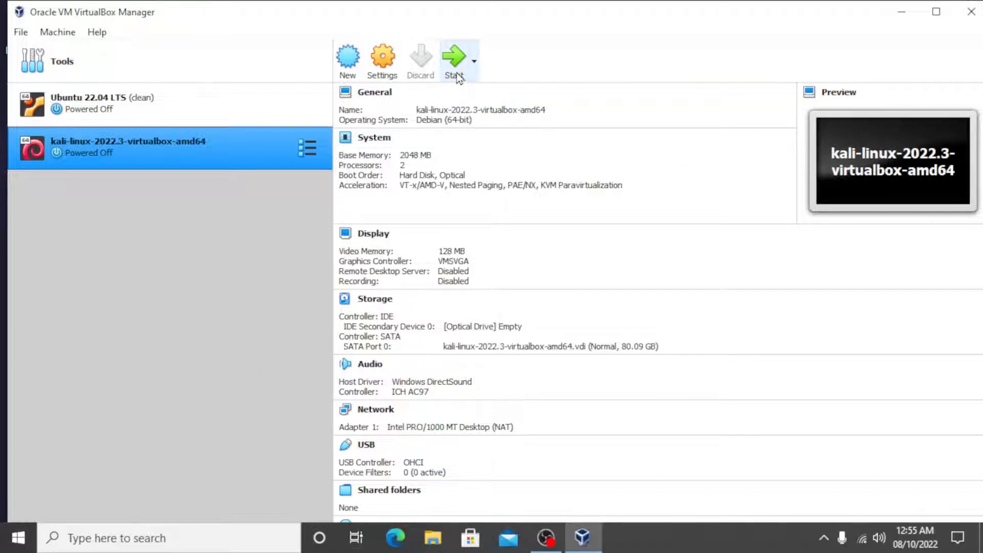
Start a new virtual machine named "Ubuntu 22.04 LTS Server" with type Linux and version Ubuntu (64-bit)
click(343, 78)
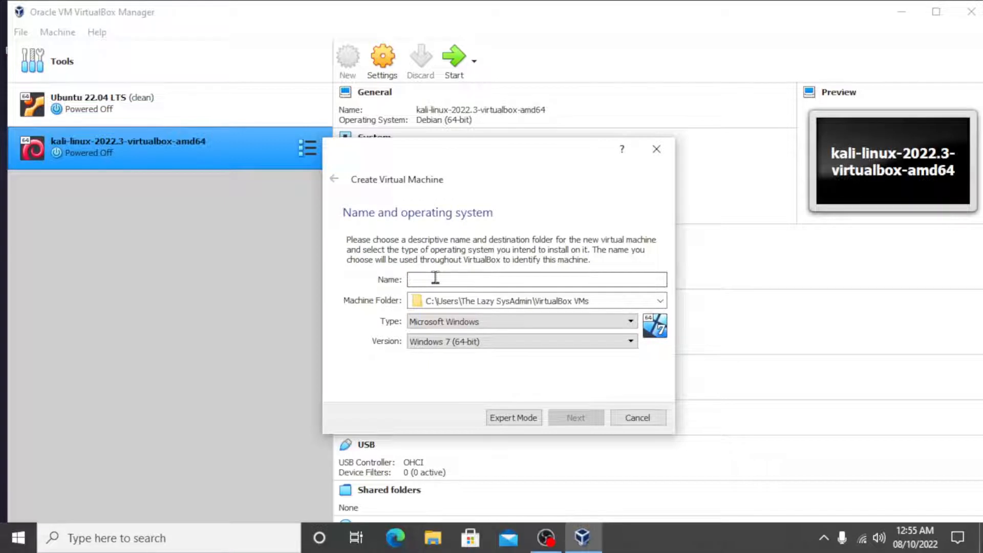
text(Ubntu)
key(BackSpace)
key(BackSpace)
key(BackSpace)
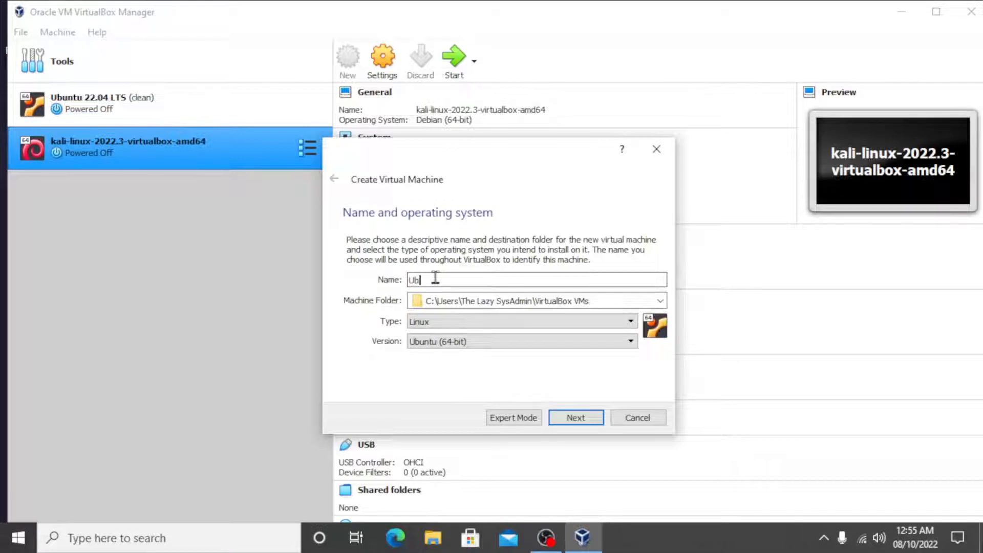
text(untu 22.)
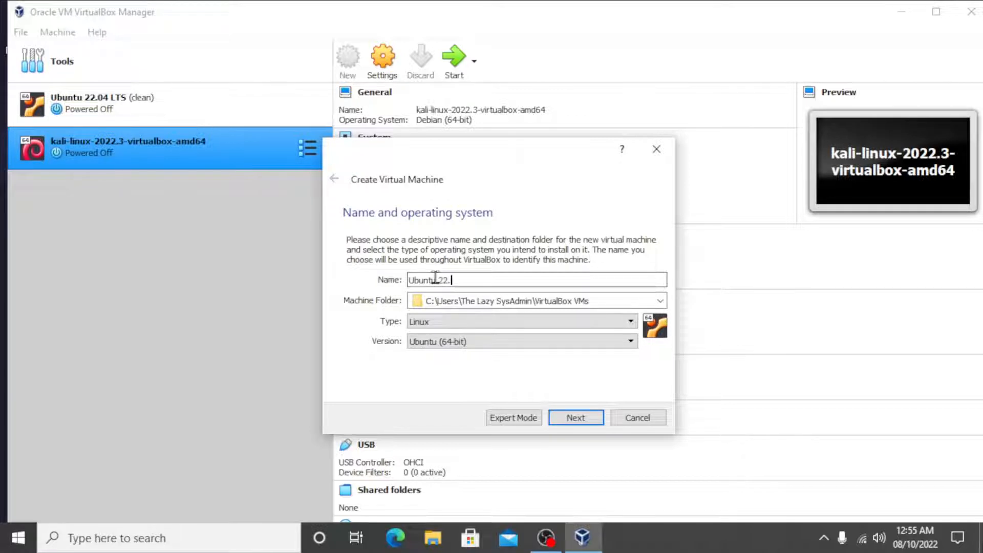
text(04 LTS Server)
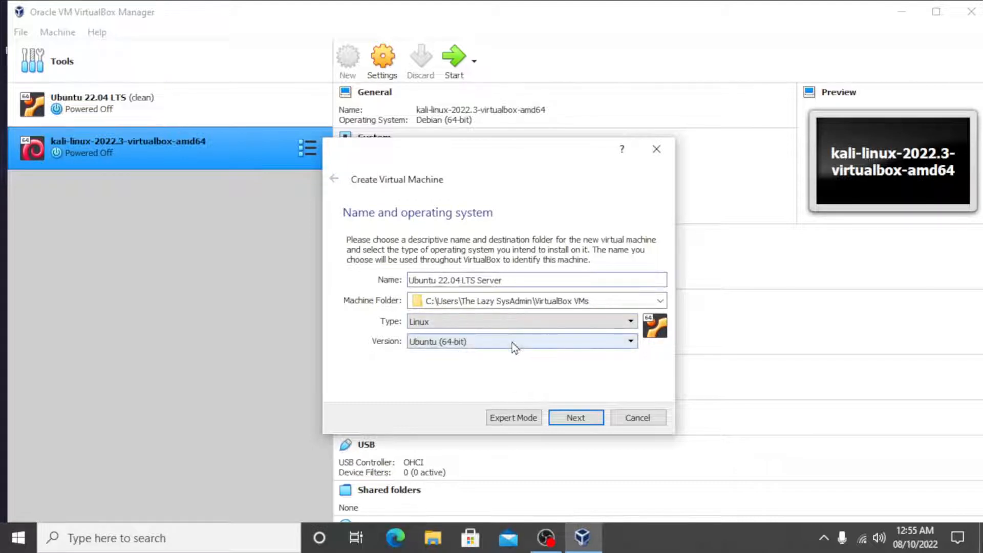
click(570, 415)
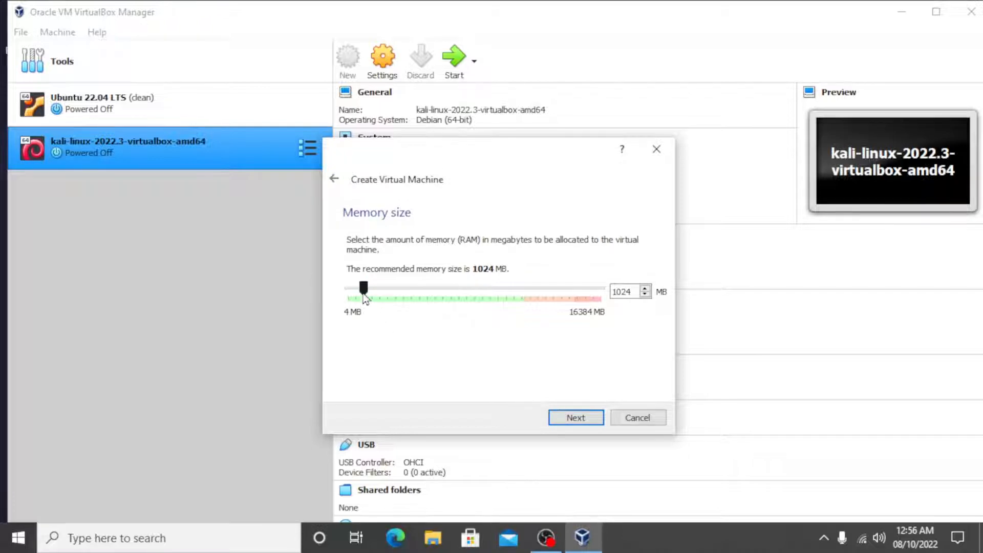
Allocate 4096 MB of memory to the new machine and choose to create a virtual hard disk now
drag(363, 289, 414, 295)
click(575, 419)
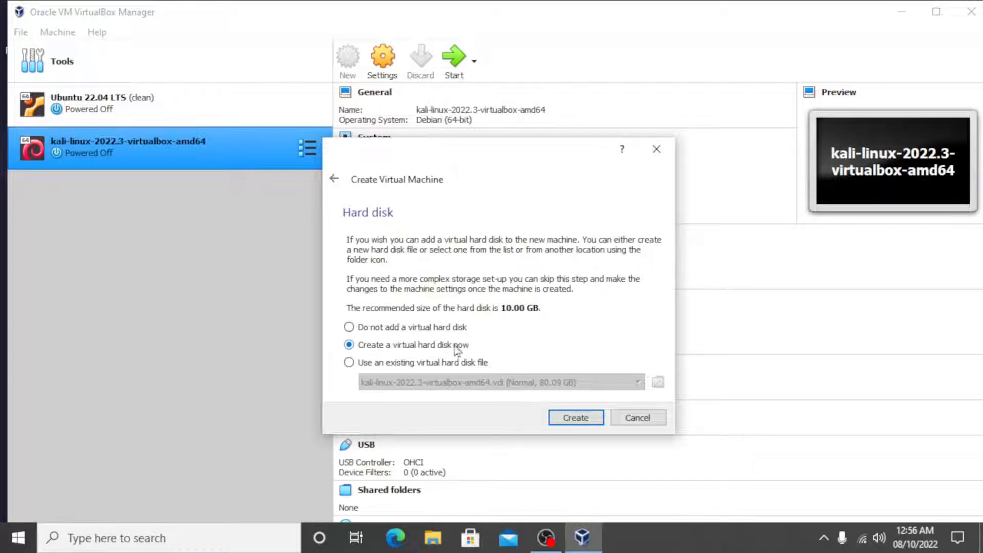
click(577, 421)
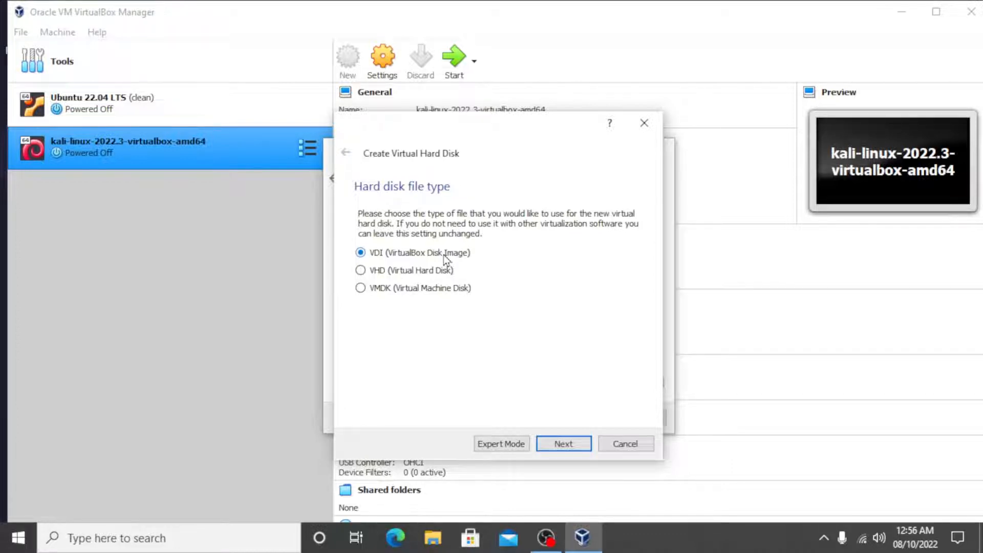
Create the virtual hard disk as a dynamically allocated VDI with a size of 30 GB
click(563, 444)
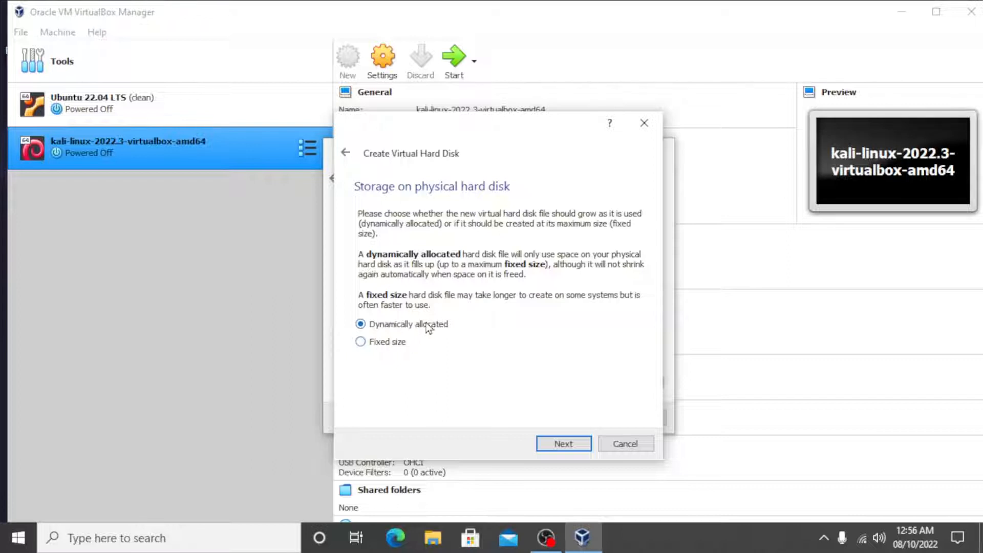
click(564, 444)
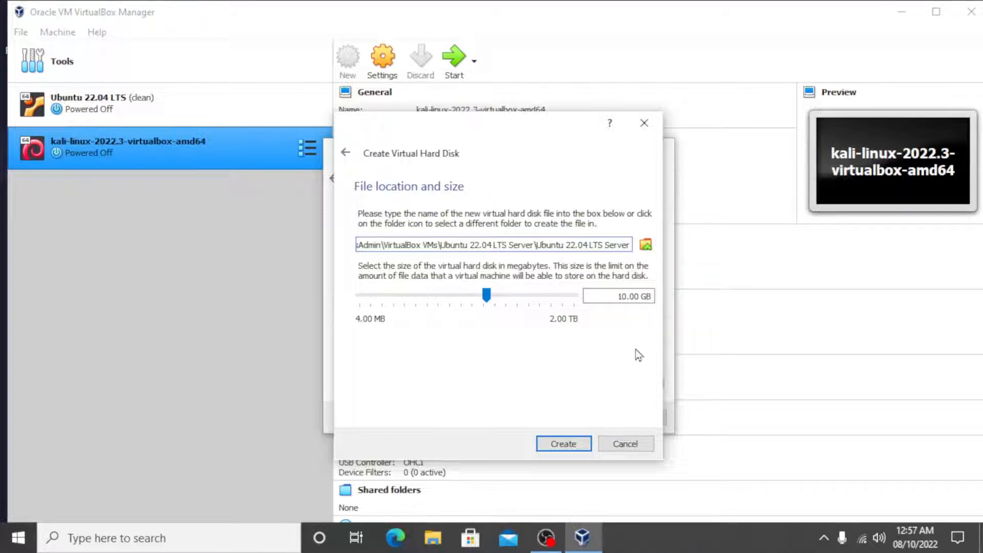
click(622, 296)
key(BackSpace)
text(3)
click(564, 444)
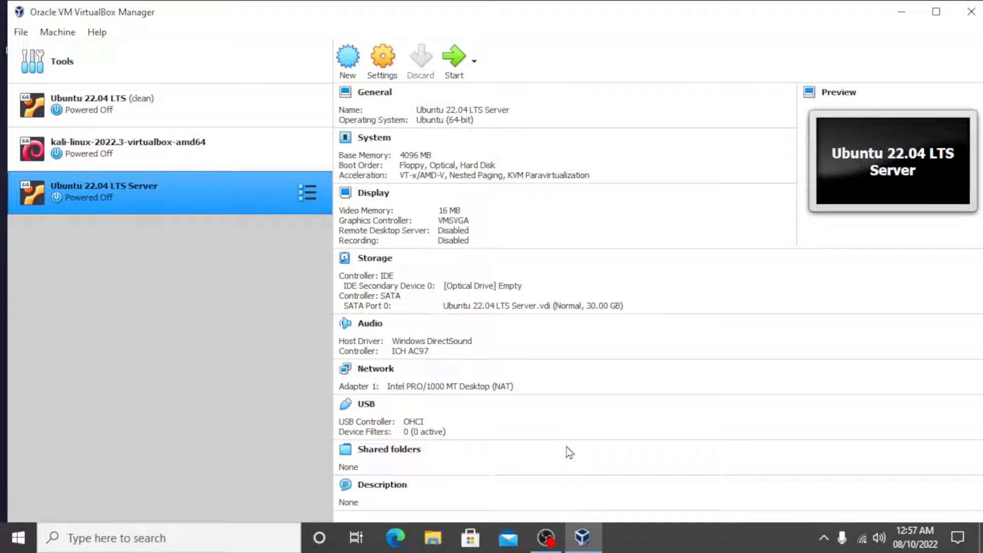
Attach the ubuntu-22.04.1-live-server-amd64 image to the empty optical drive in the Ubuntu 22.04 LTS Server storage settings
click(384, 69)
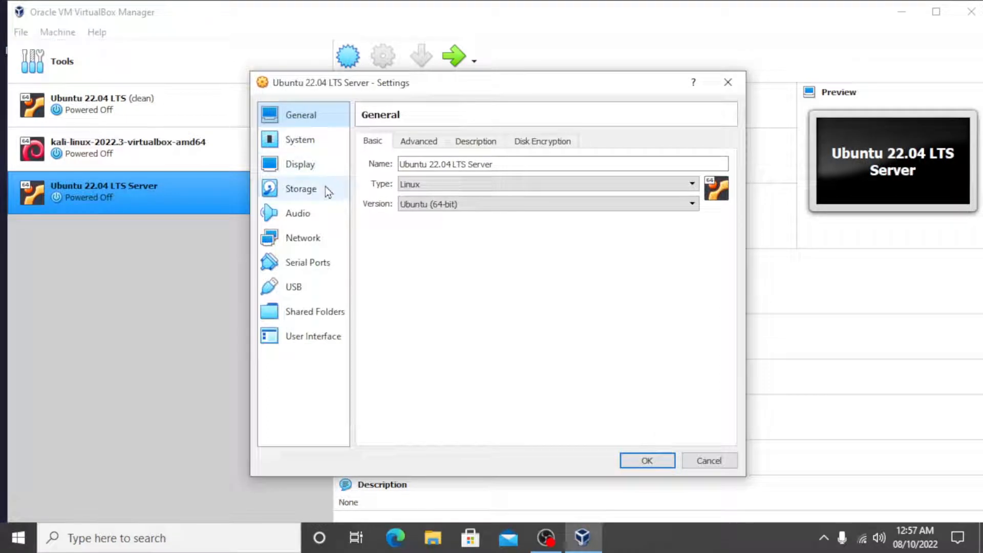
click(301, 189)
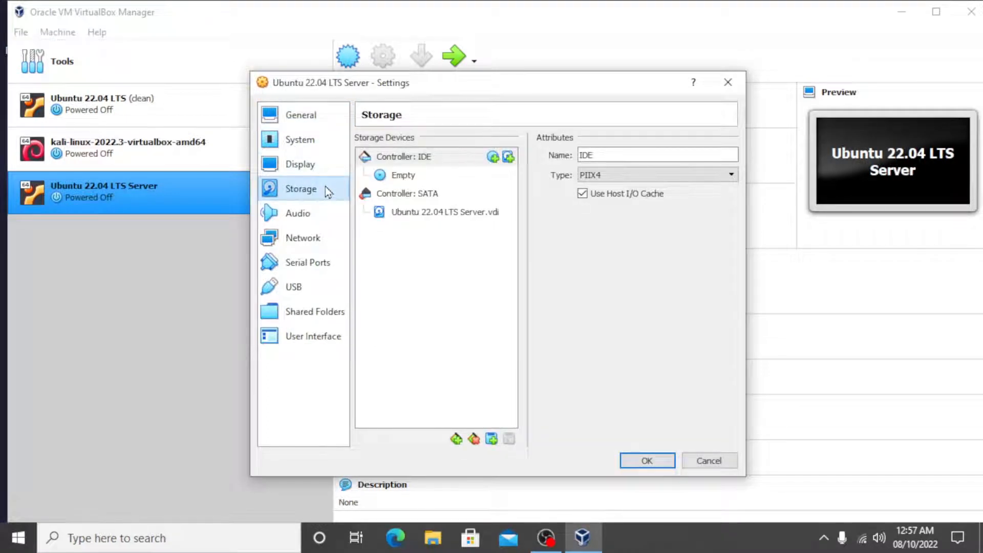
click(450, 176)
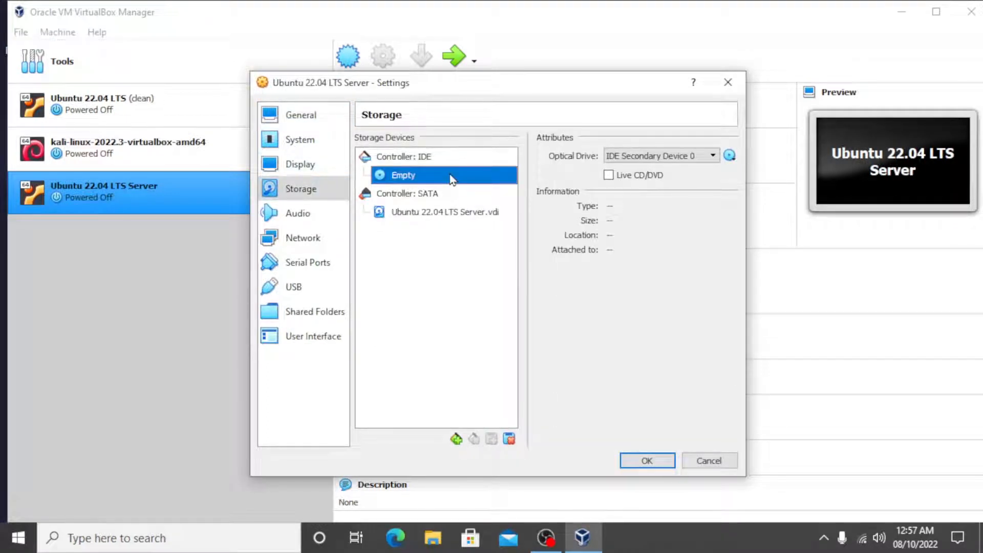
click(729, 156)
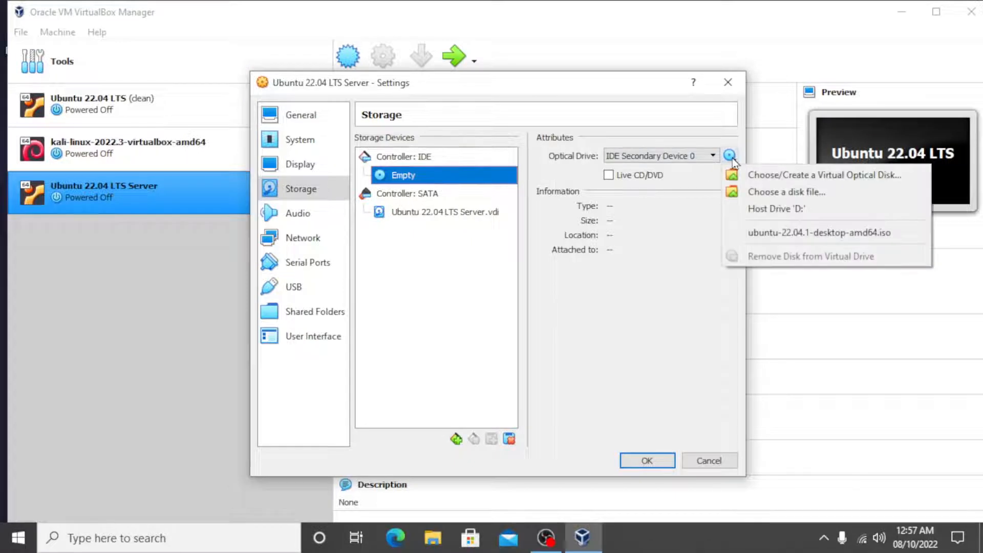
click(760, 191)
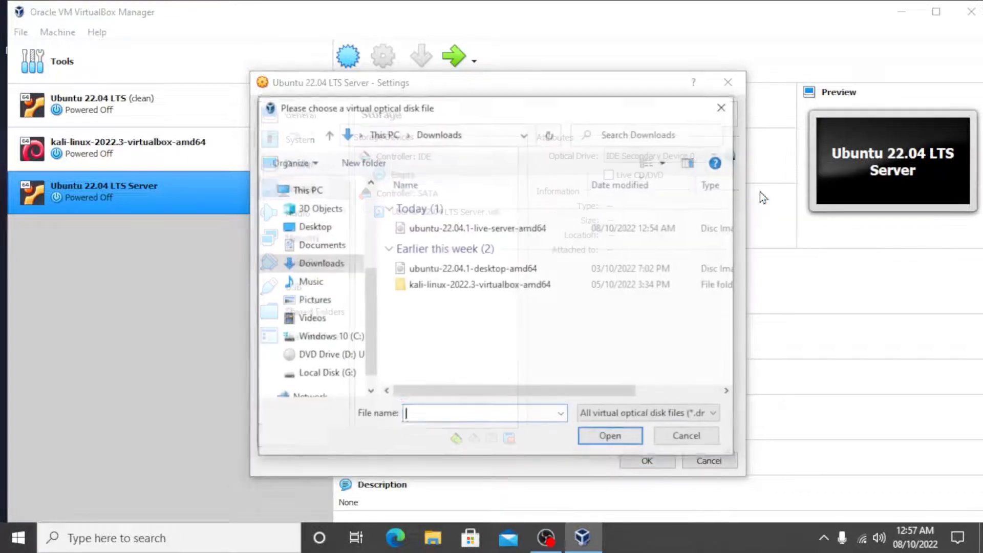
click(503, 236)
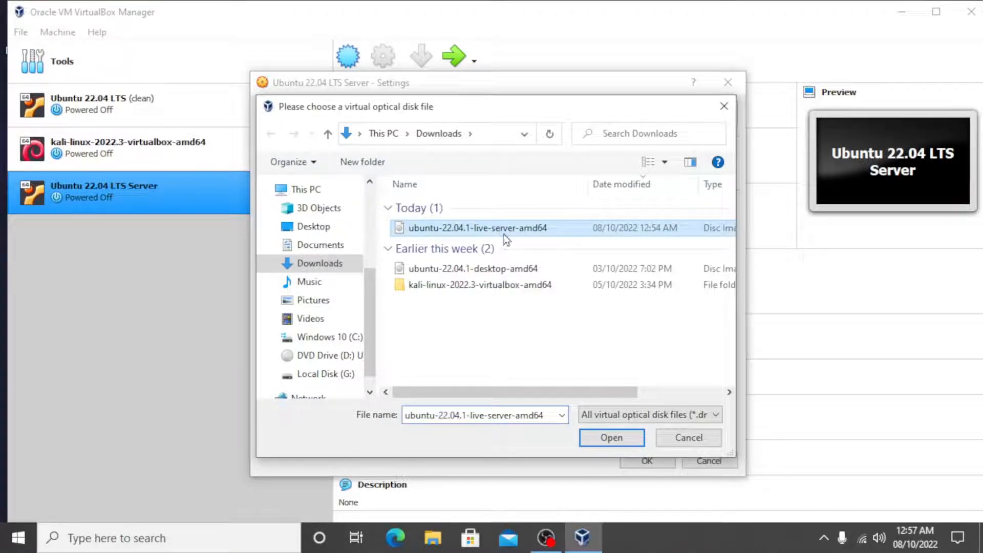
click(612, 438)
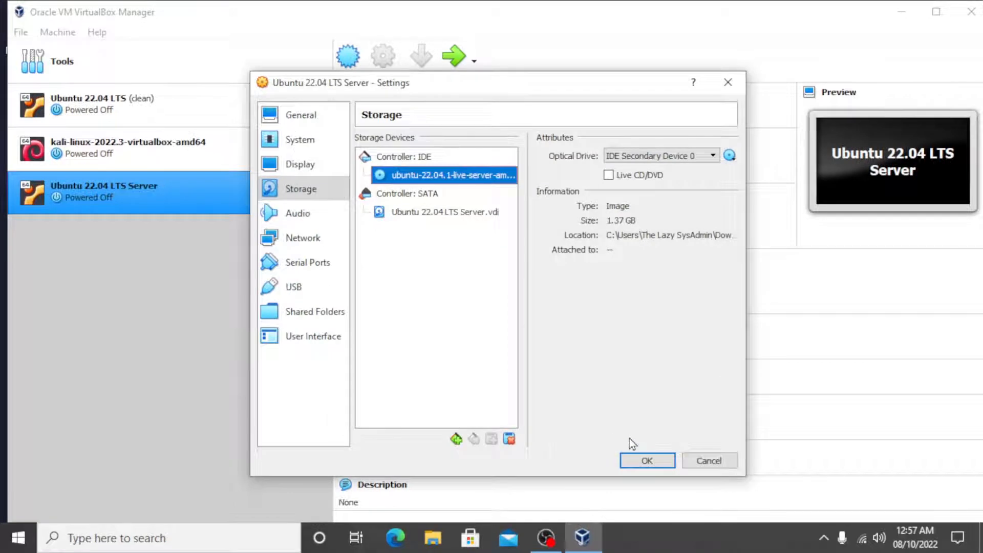
click(648, 460)
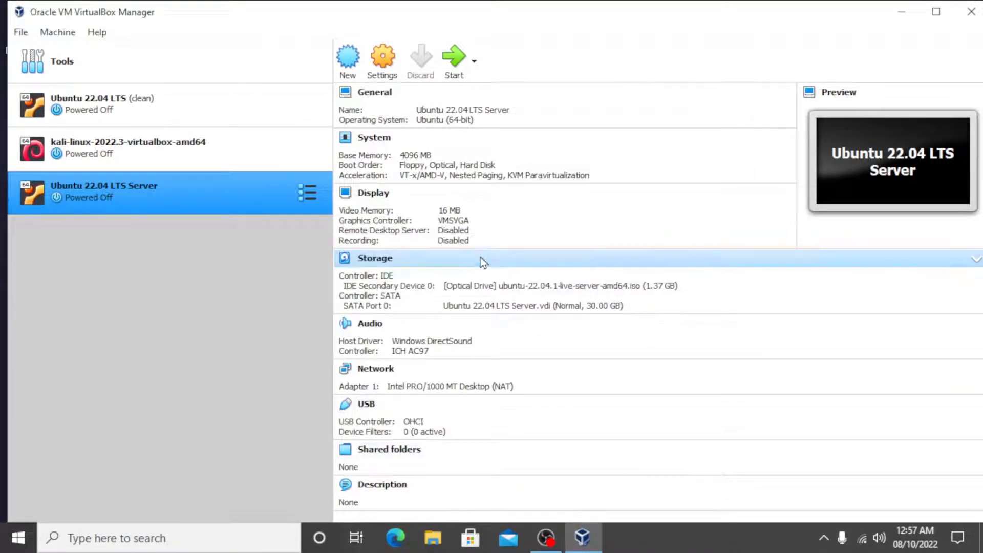
Start the Ubuntu 22.04 LTS Server machine and boot the "Try or Install Ubuntu Server" entry
click(459, 69)
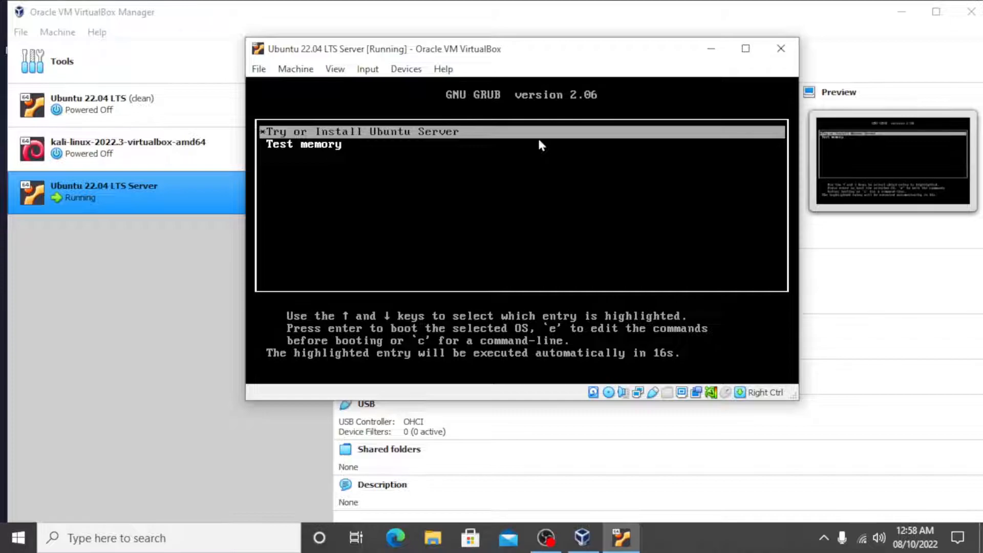
key(Return)
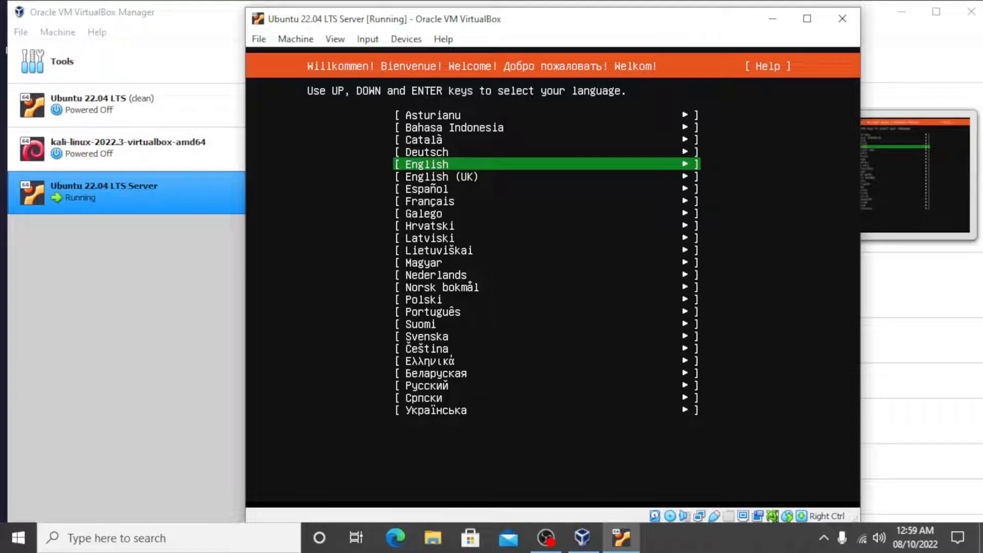
Choose English as the installer language and accept the English (US) keyboard layout and variant
key(Return)
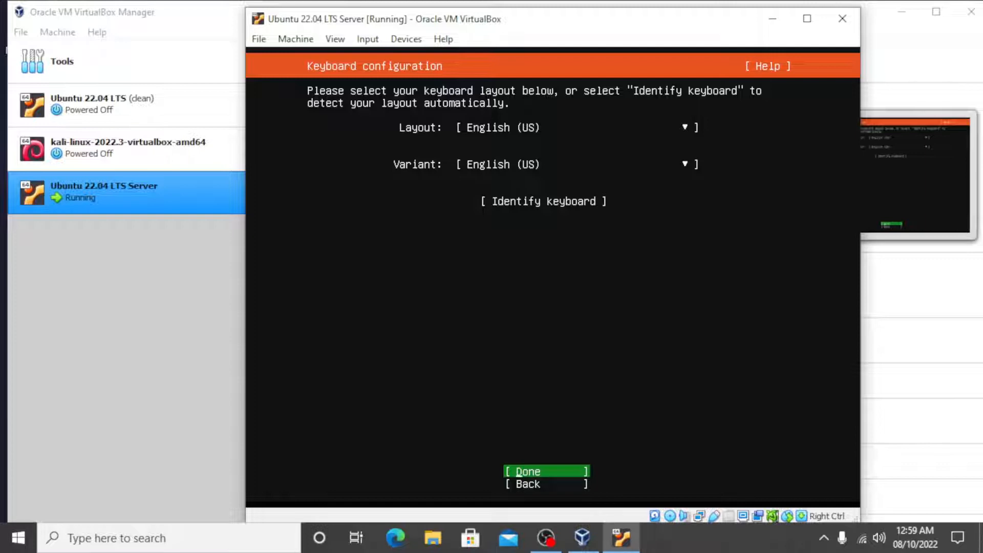
key(Return)
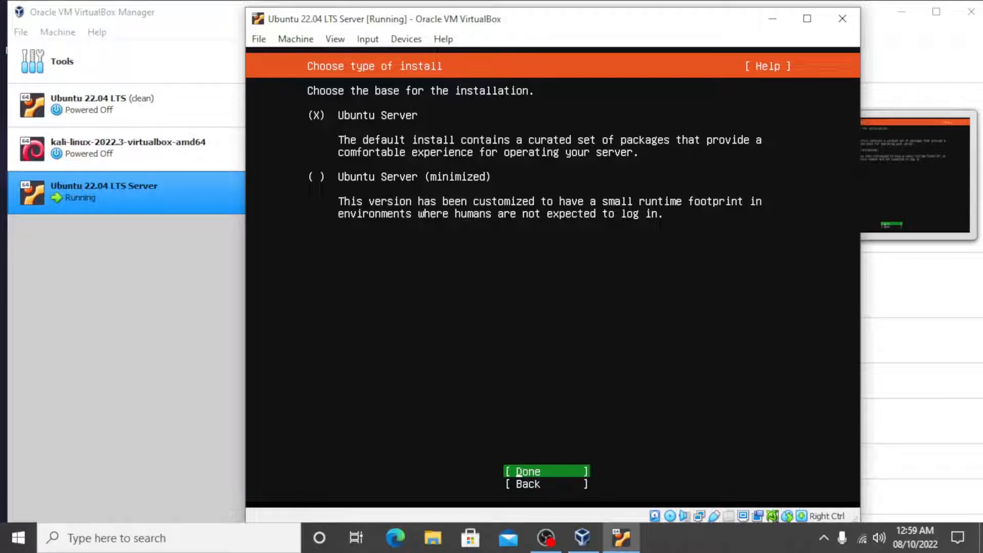
Accept the standard Ubuntu Server base, the enp0s3 DHCP network connection, a blank proxy address and the default archive mirror
key(Return)
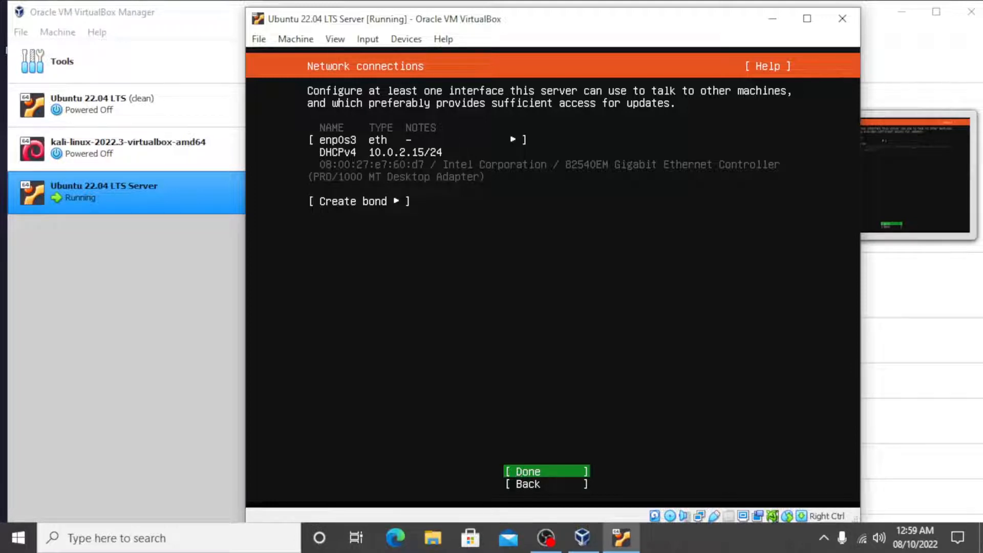
key(Return)
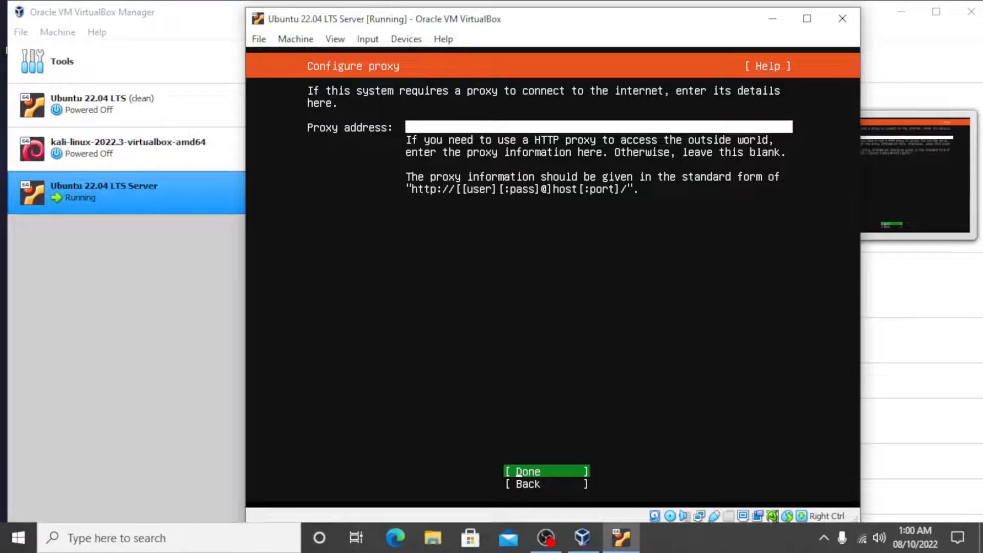
key(Return)
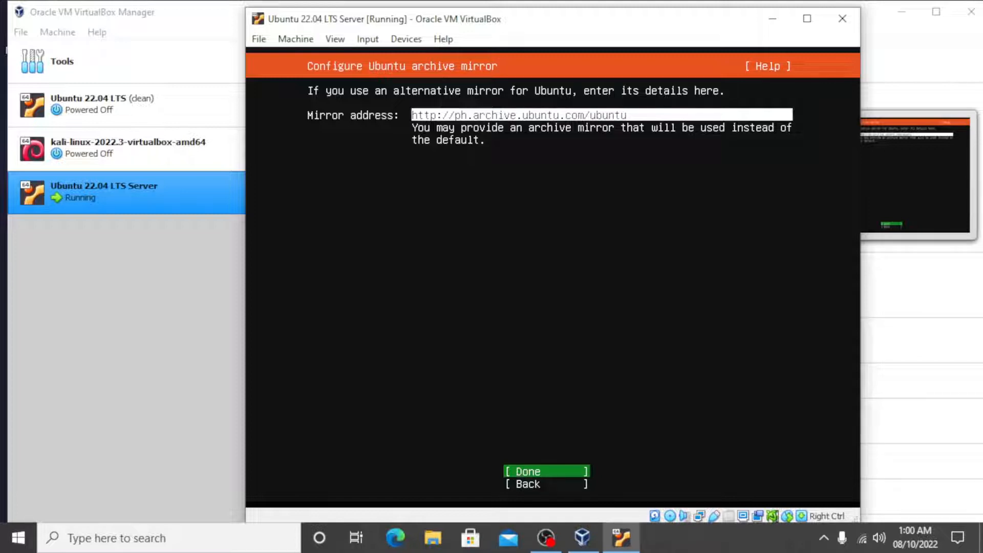
key(Return)
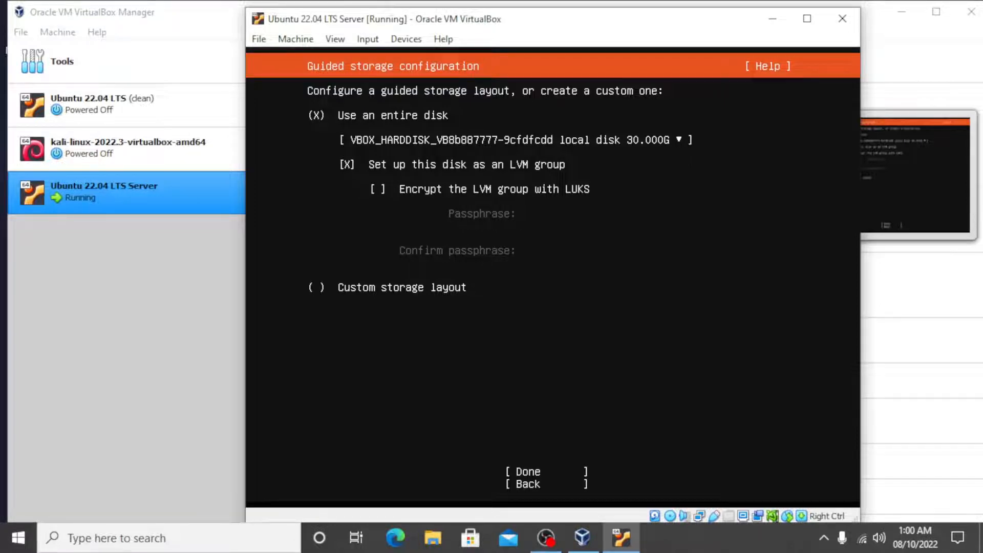
Use the entire 30 GB disk as an unencrypted LVM group, accept the storage layout and confirm the destructive action
key(Down)
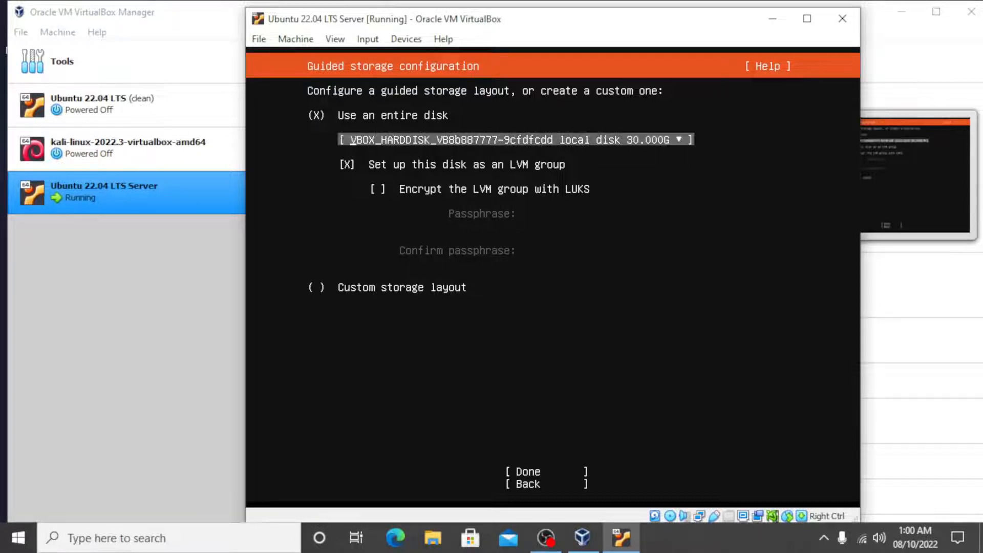
key(Down)
key(Down)
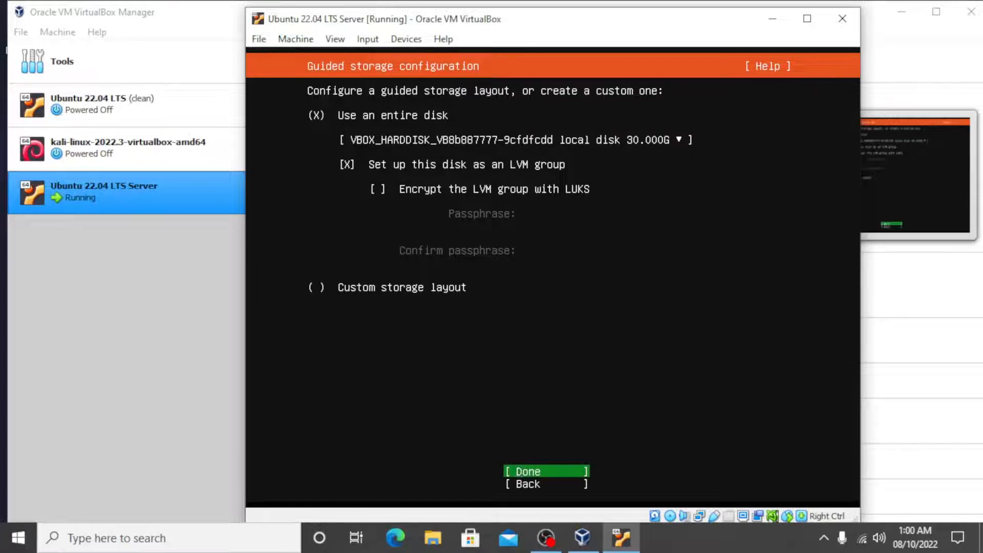
key(Return)
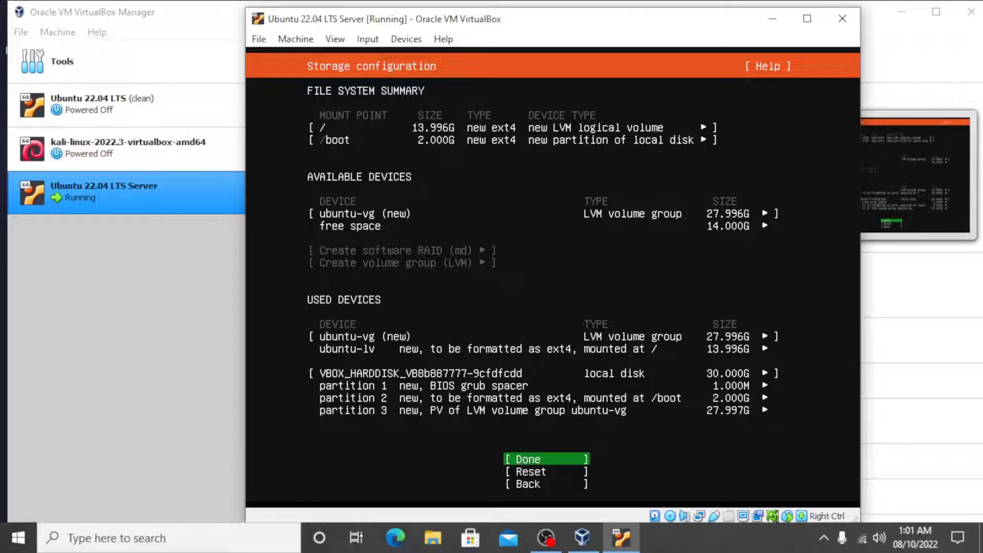
key(Return)
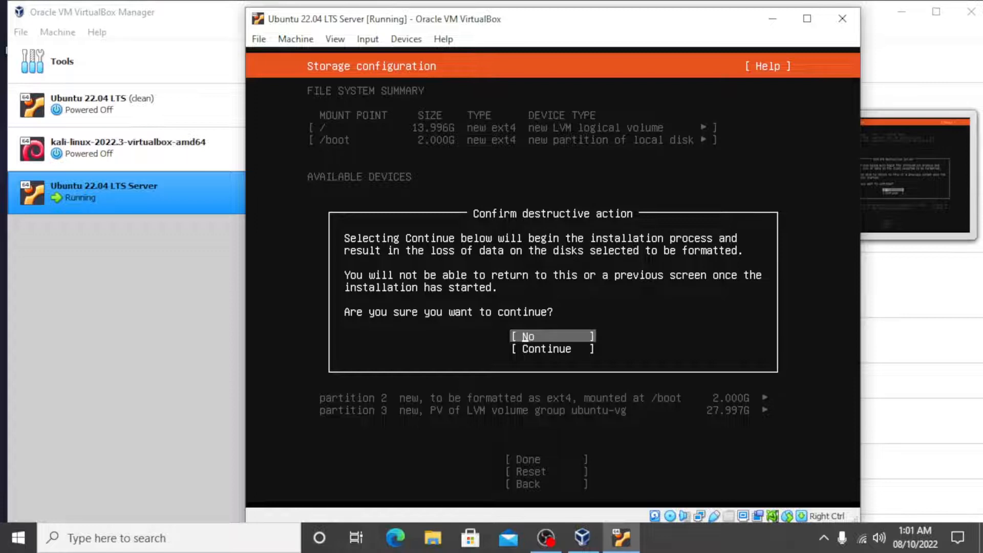
key(Down)
key(Return)
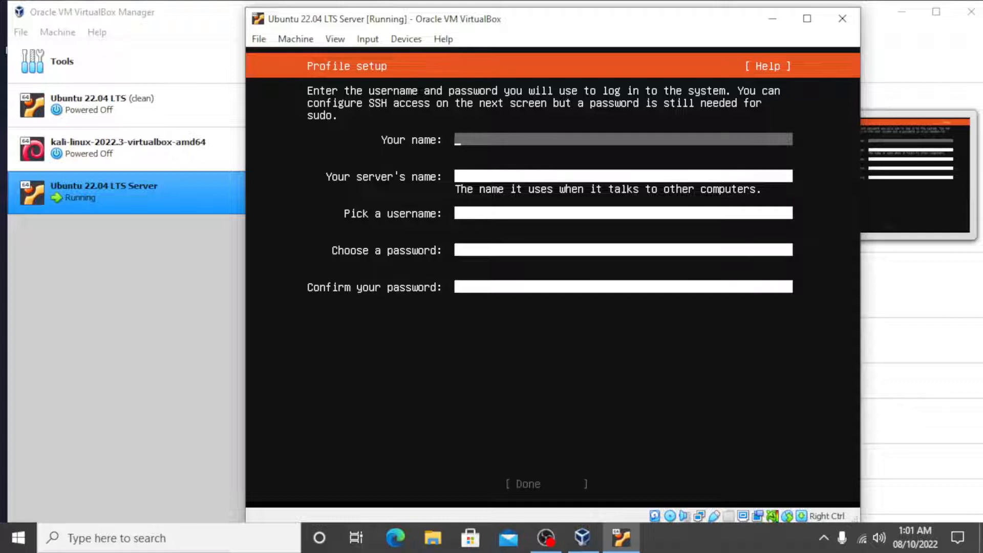
Enter The Lazy SysAdmin as the profile name and ubuntu as the server's name
text(The Lazy SysAdmin)
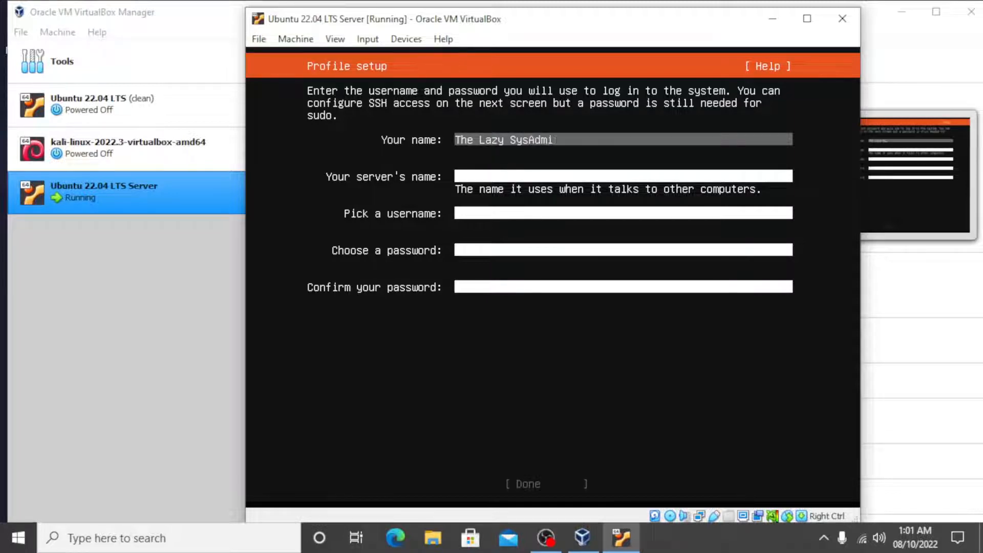
key(Tab)
text(ubuntu)
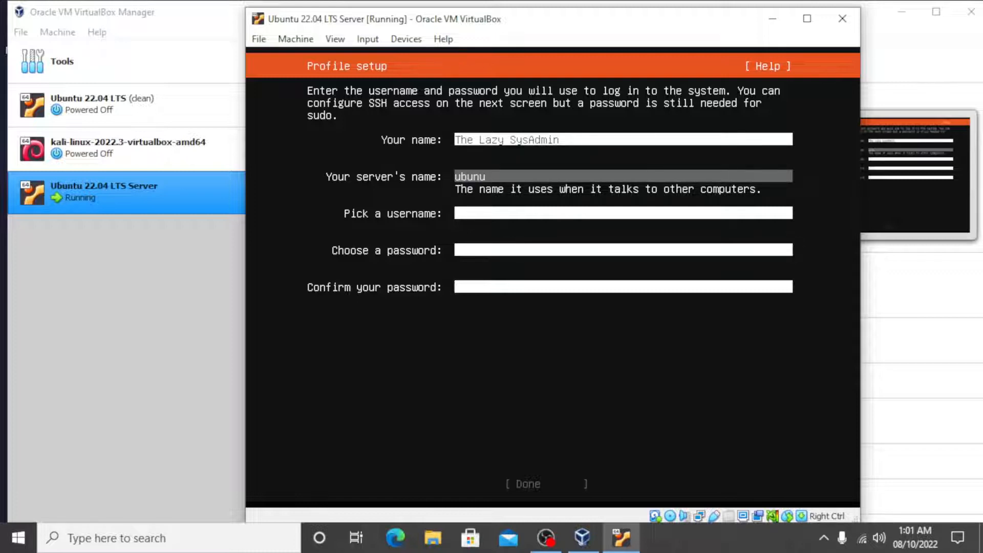
key(BackSpace)
key(BackSpace)
text(tu)
key(Tab)
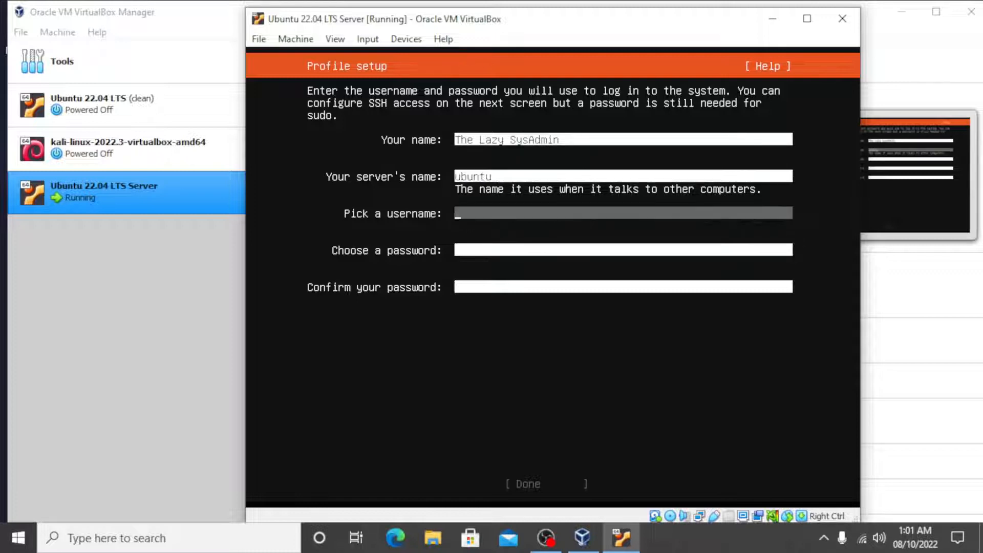
Set the username to thelazysysadmin, enter and confirm the account password, and submit the profile
text(thelaz)
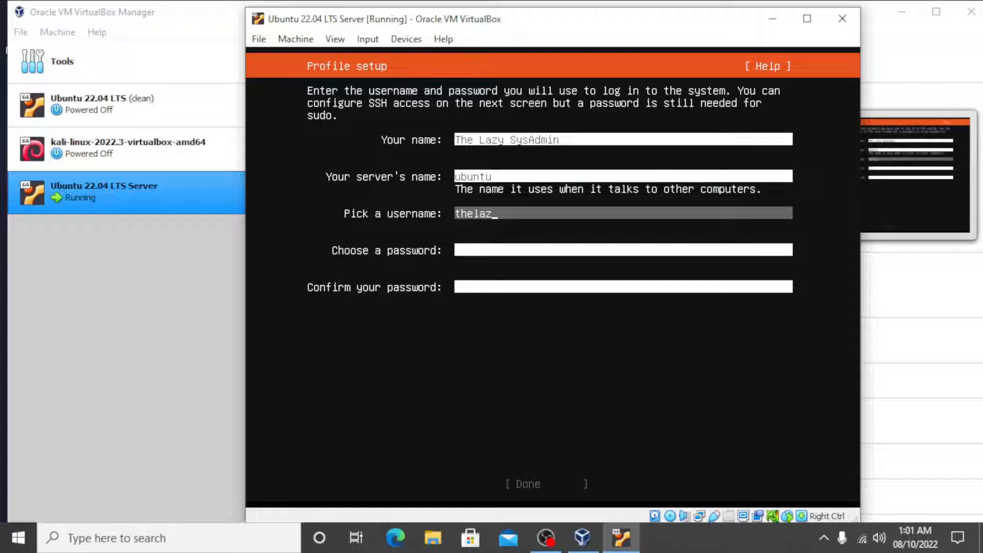
text(ysysadmin)
key(Tab)
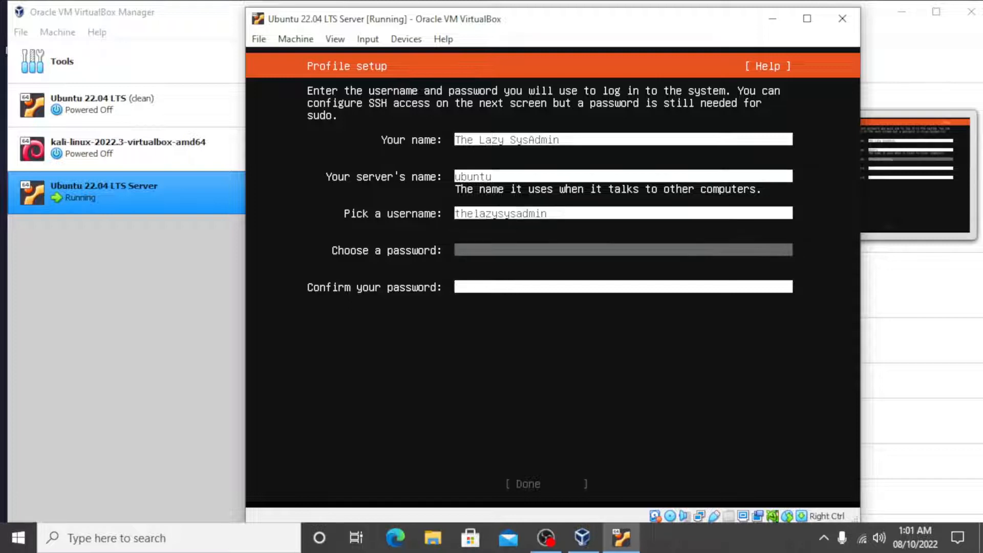
text(********)
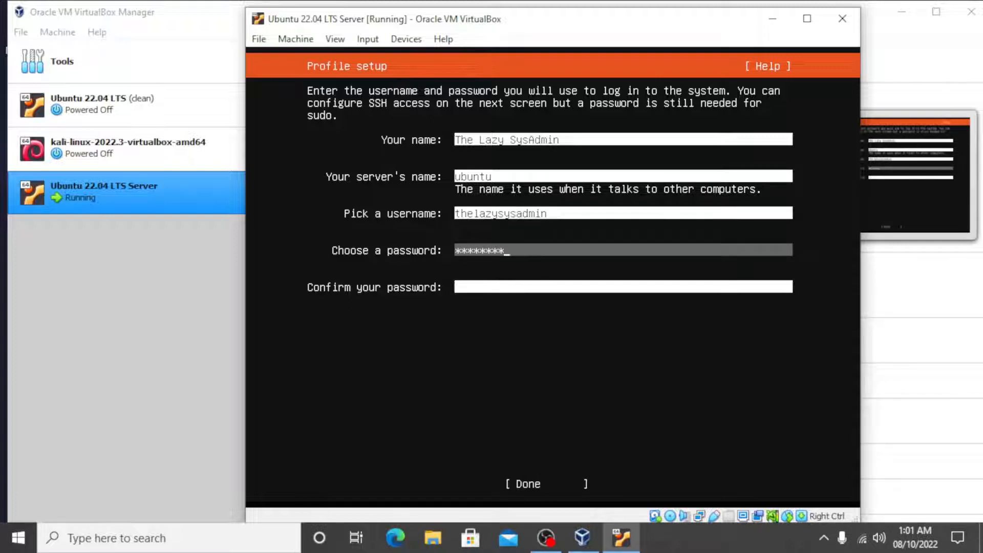
key(Tab)
text(********)
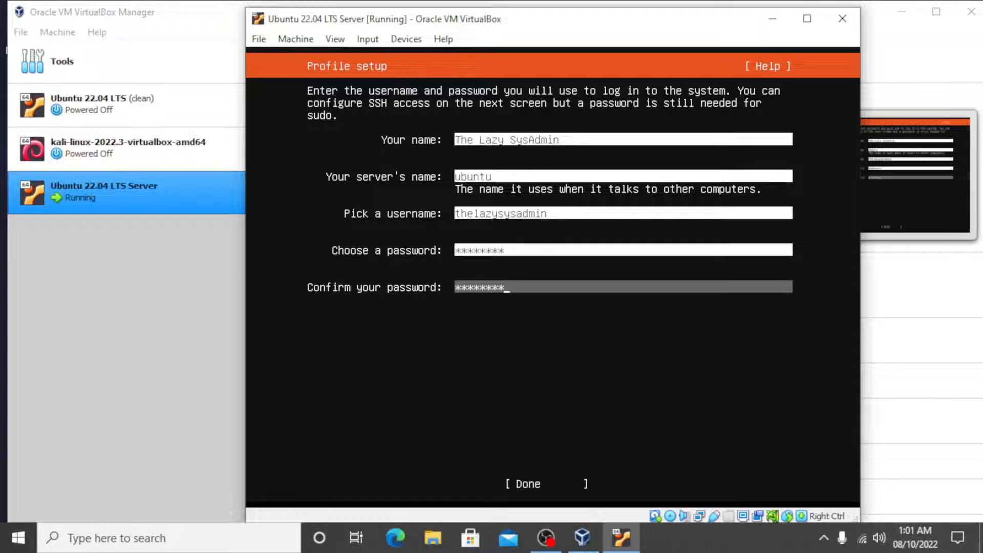
key(Tab)
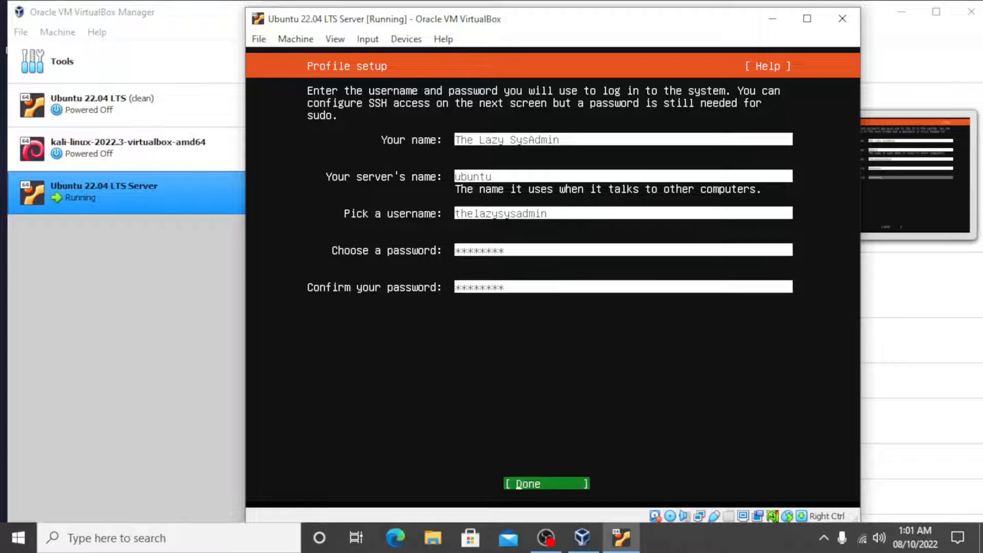
key(Return)
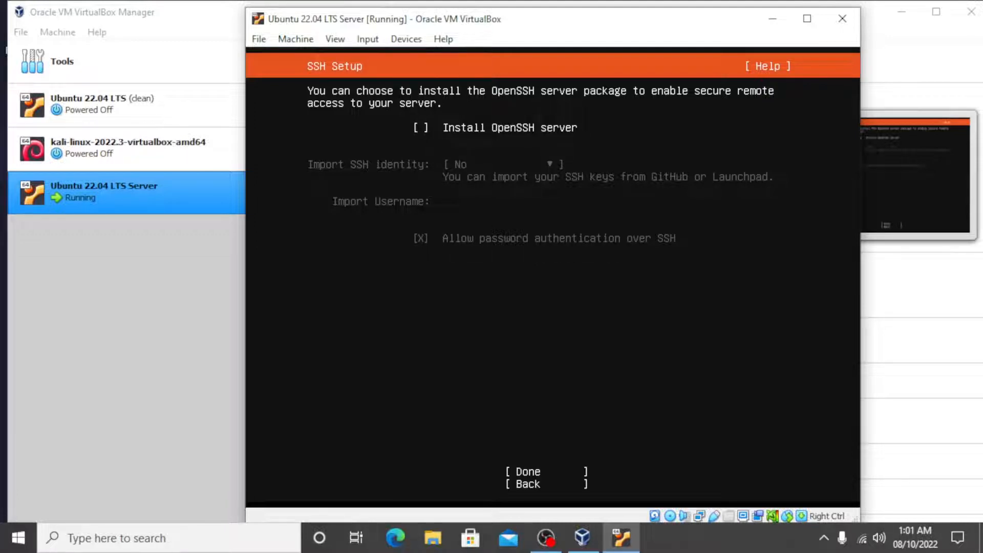
Enable installing the OpenSSH server without importing an SSH identity, and continue with no featured server snaps selected
key(space)
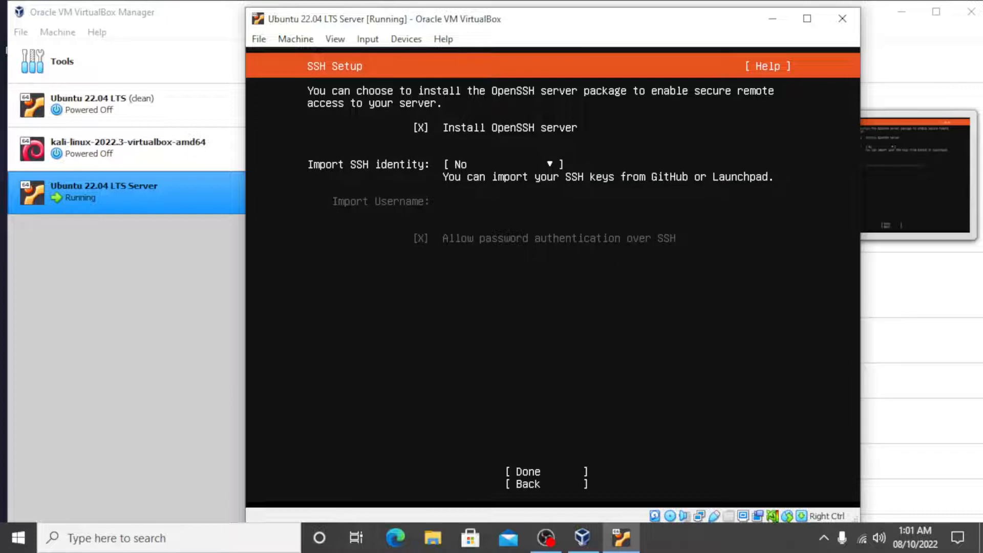
key(Tab)
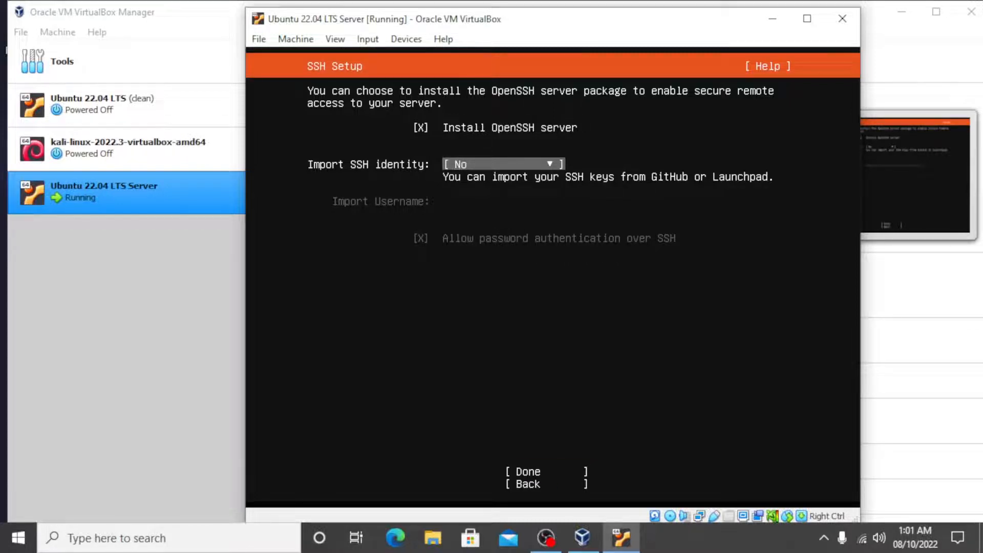
key(Tab)
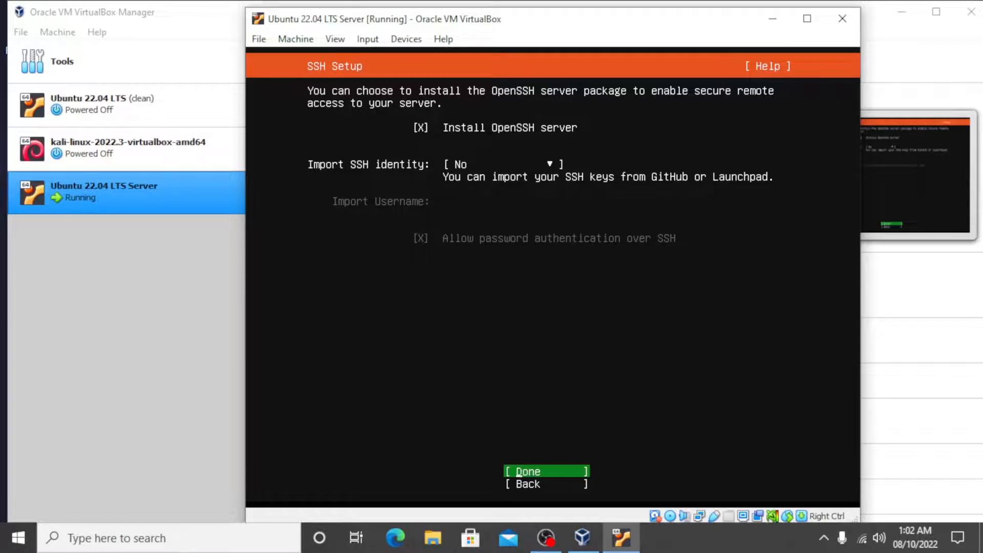
key(Return)
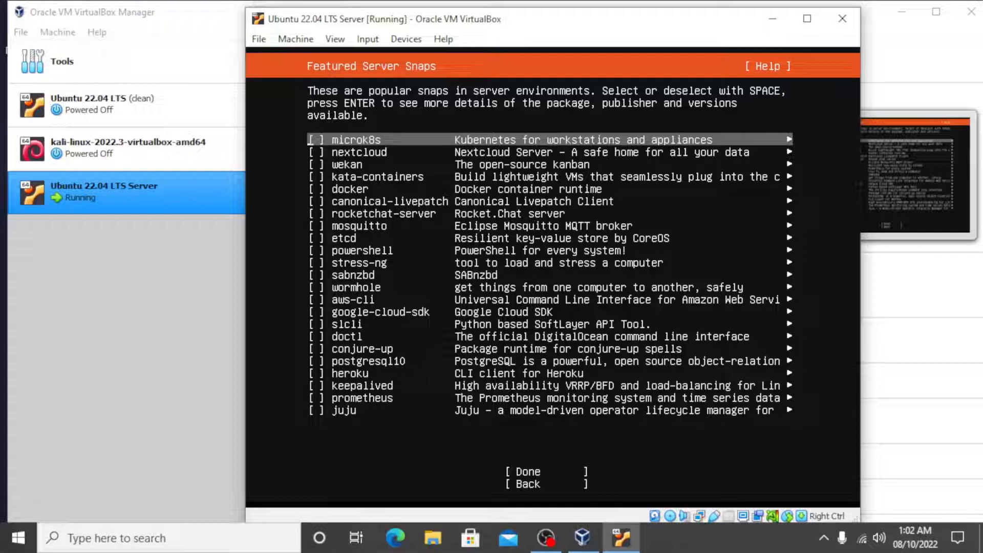
key(Tab)
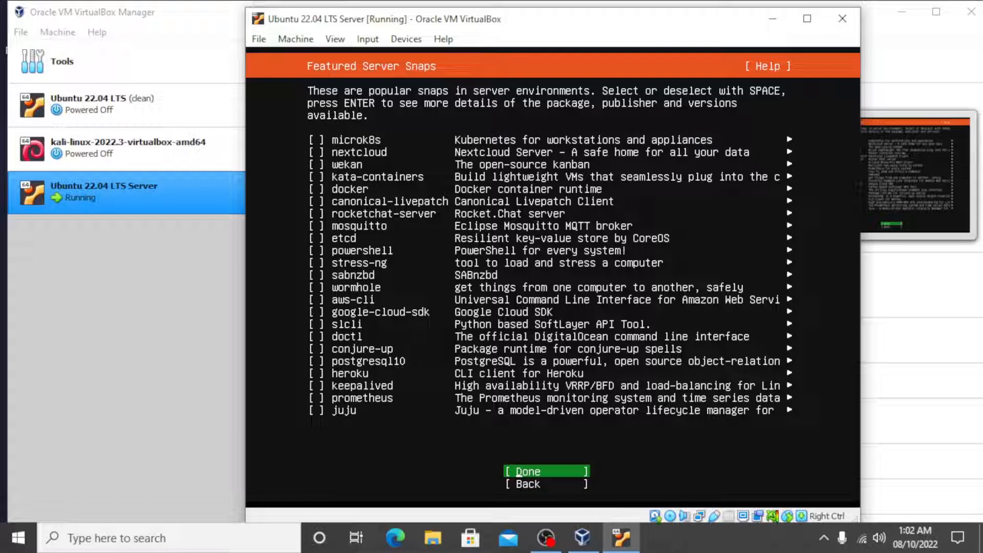
key(Return)
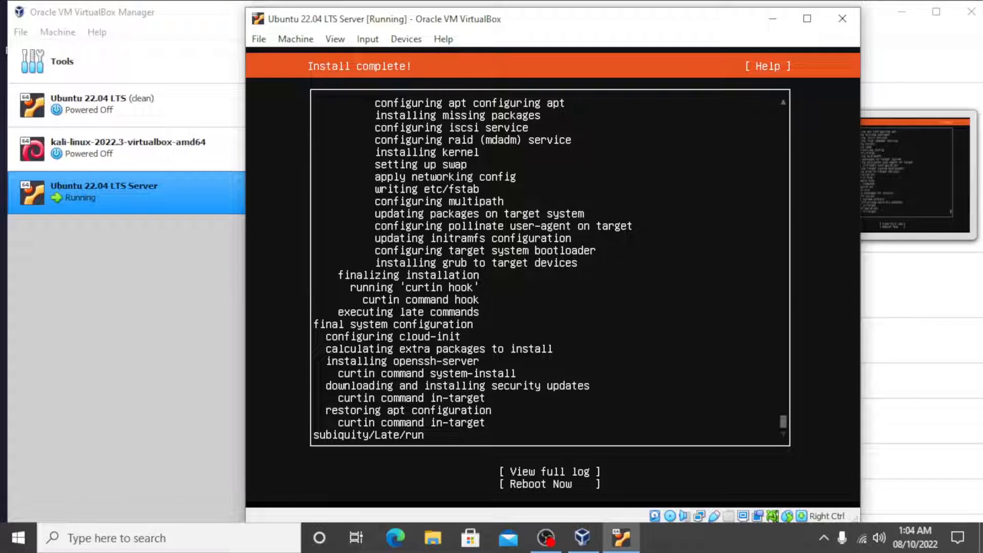
Reboot from the finished installer and continue past the request to remove the installation medium
key(Tab)
key(Tab)
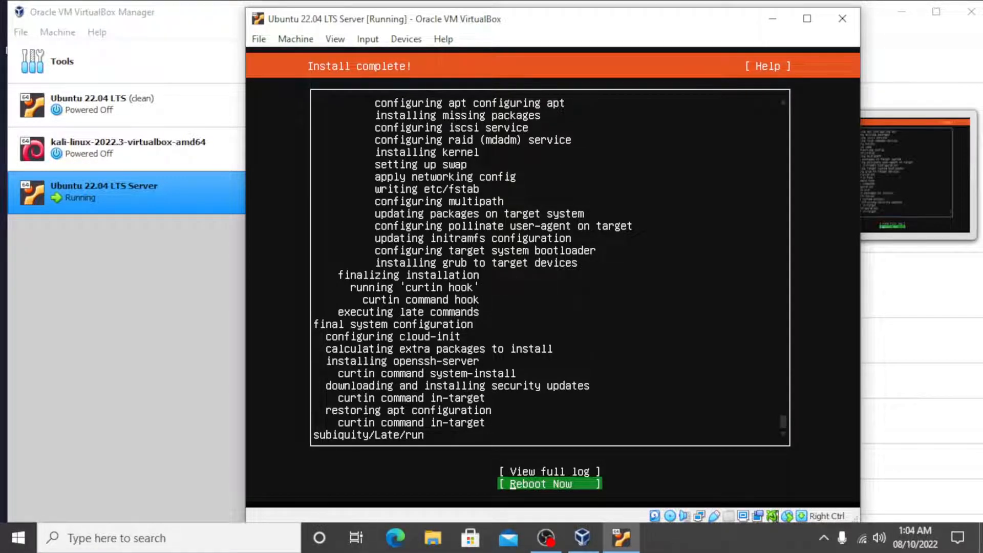
key(Return)
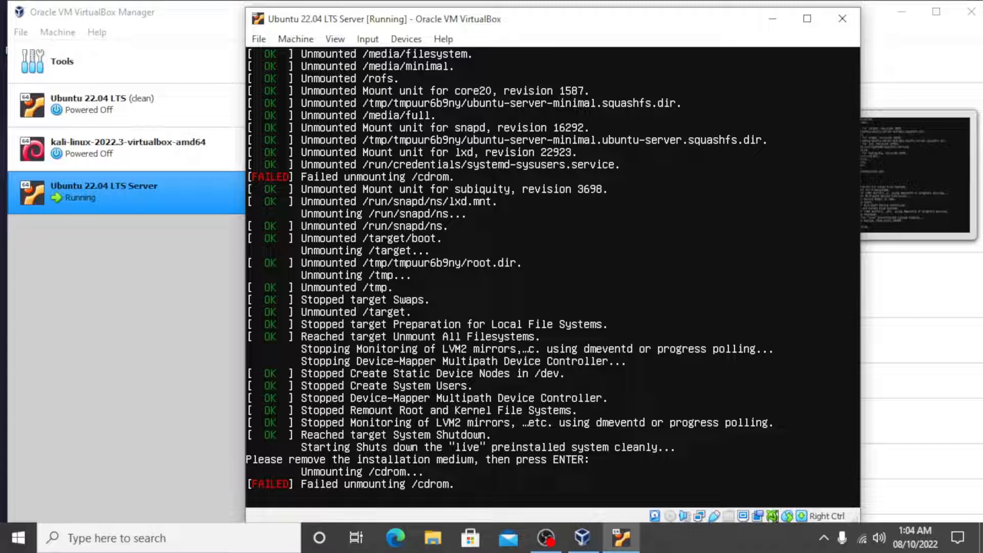
key(Return)
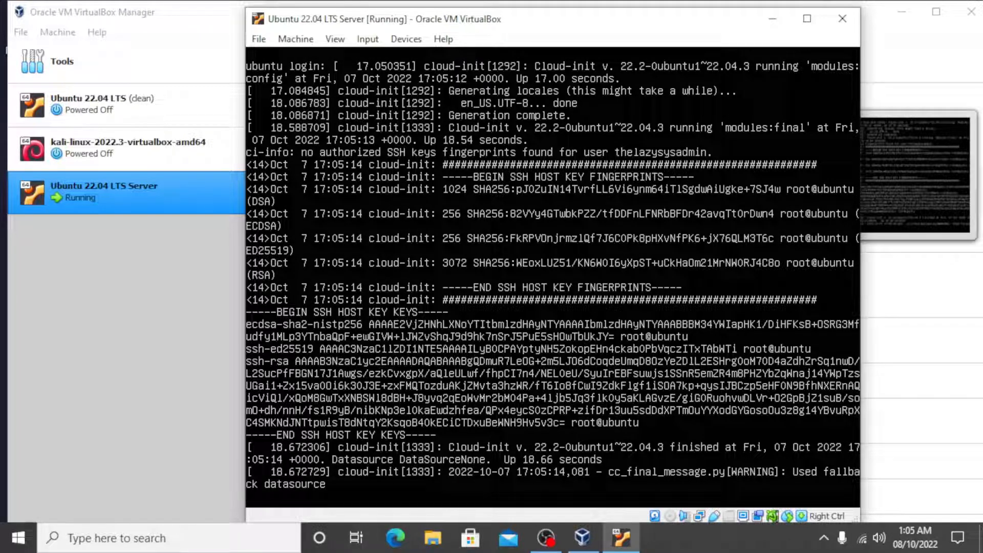
Log in to the installed server as thelazysysadmin with the account password
key(Return)
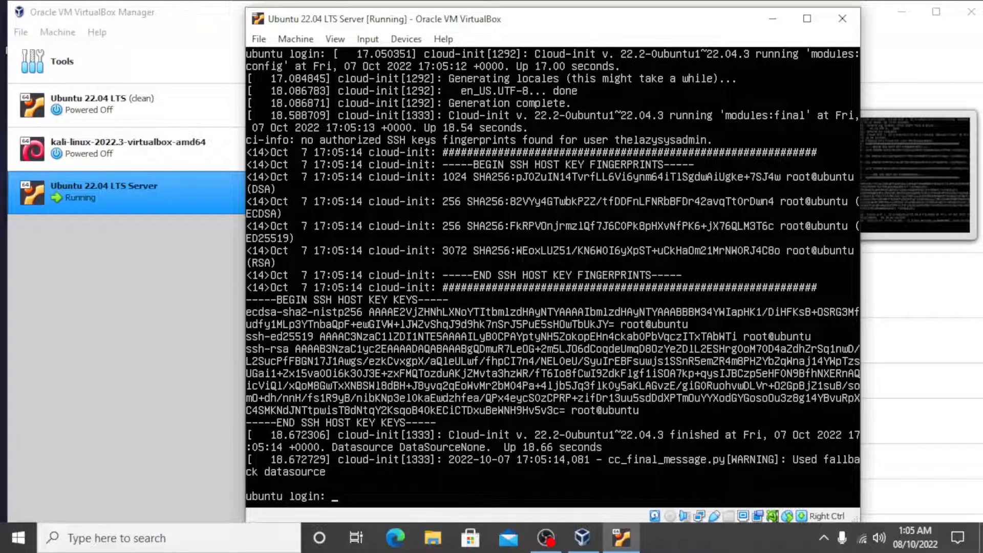
text(thelazysysadmin)
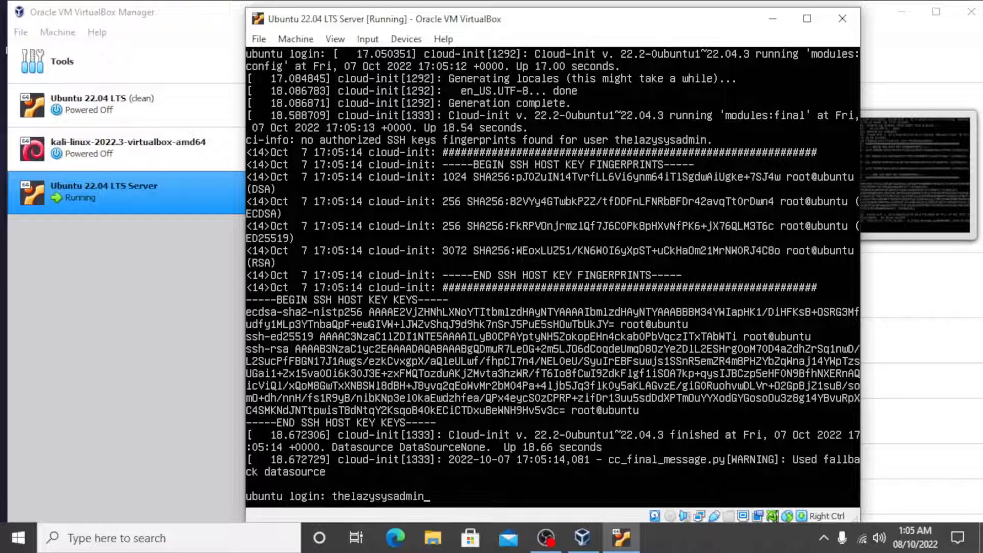
key(Return)
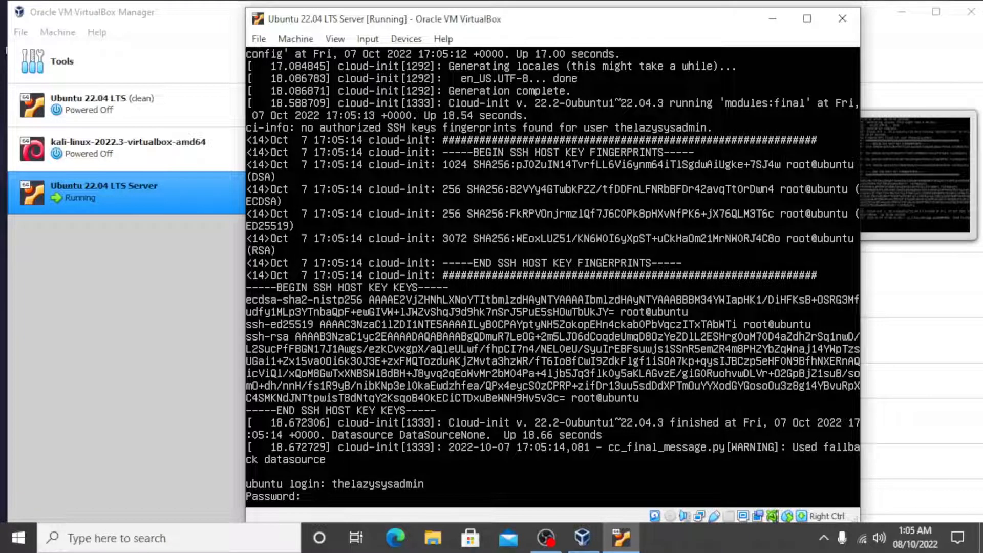
key(Return)
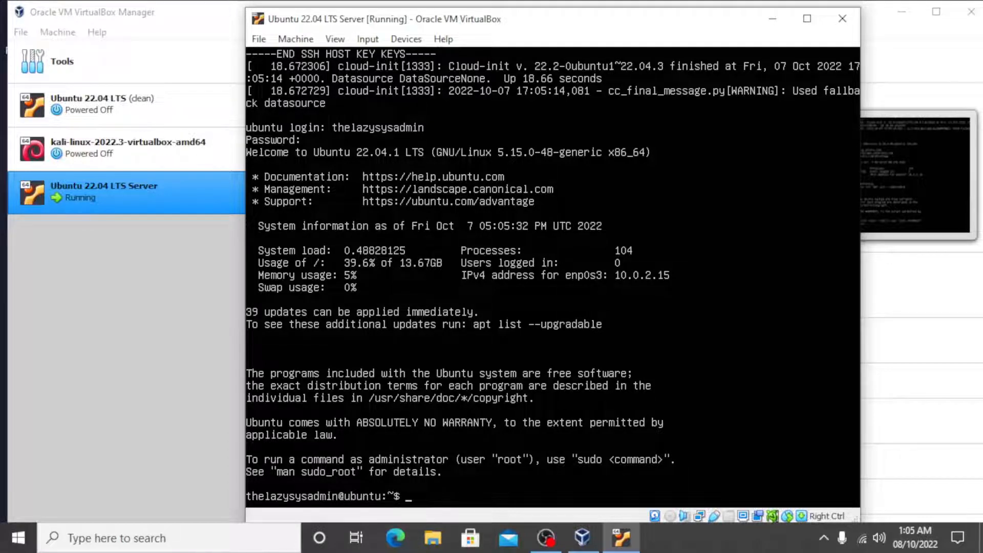
Shut down the server with sudo poweroff, entering the account password for sudo
text(sudo poweroff)
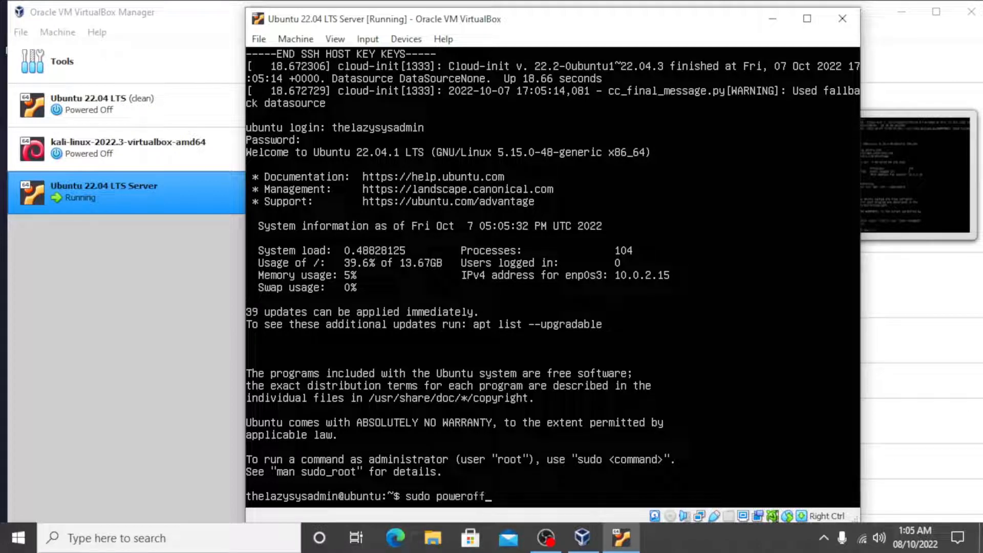
key(Return)
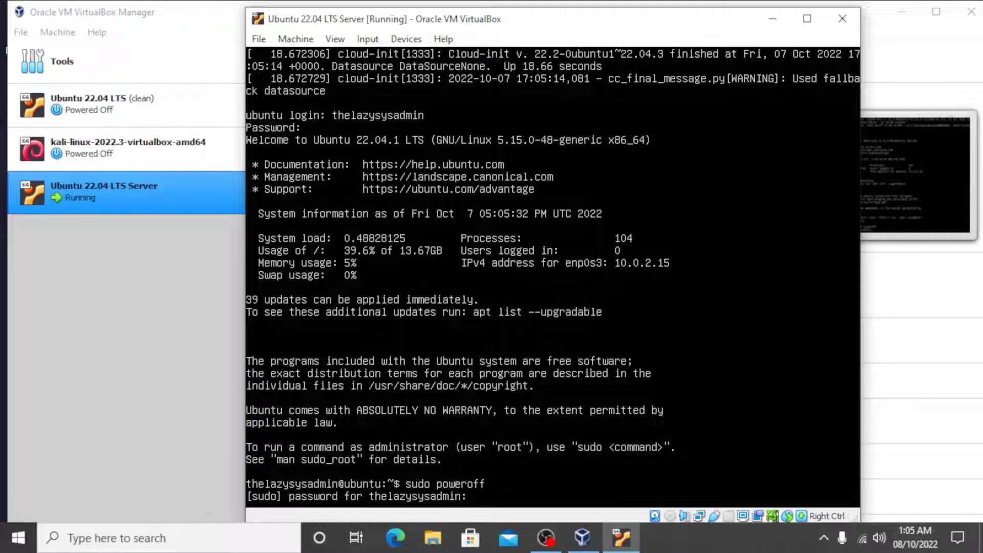
key(Return)
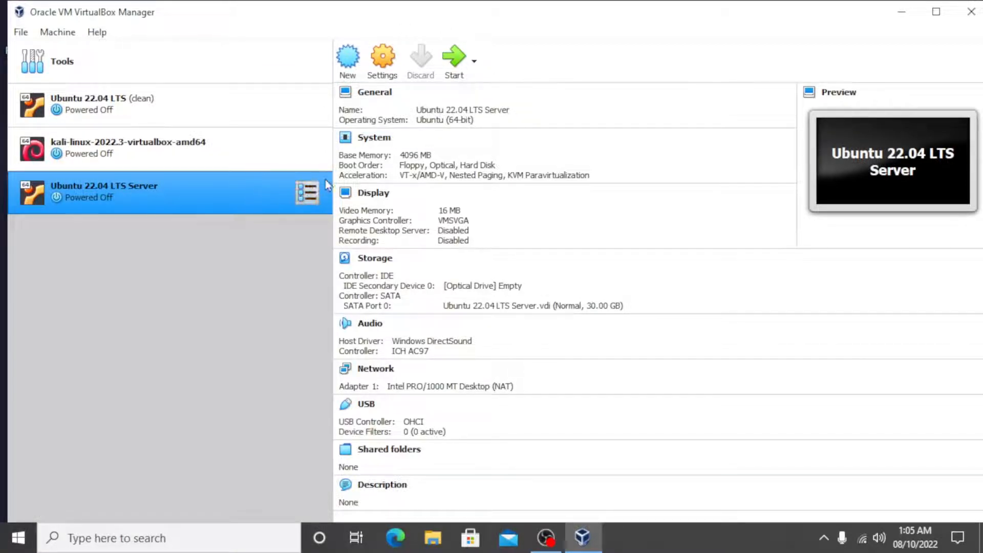
Attach network Adapter 1 of the Ubuntu 22.04 LTS Server machine to Bridged Adapter and save the settings
click(382, 71)
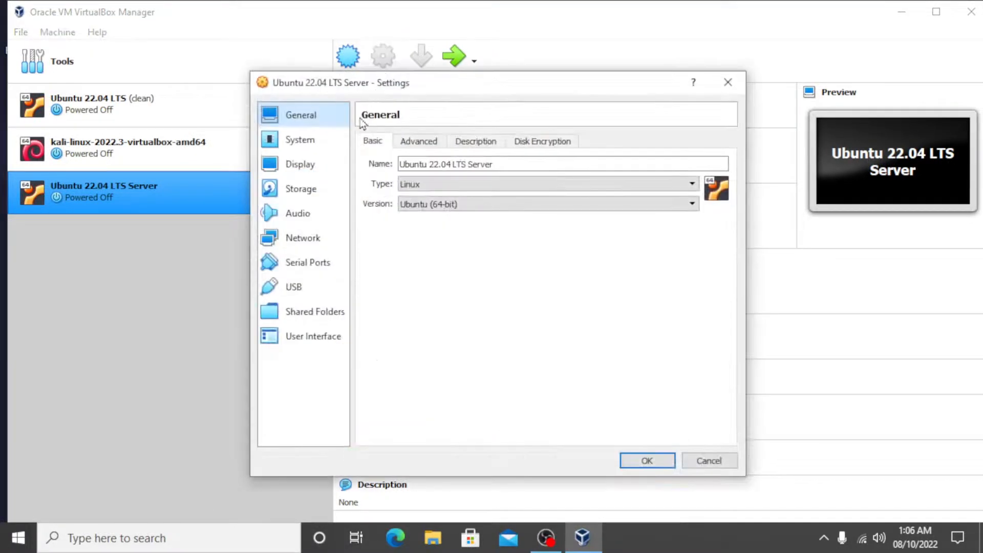
click(322, 243)
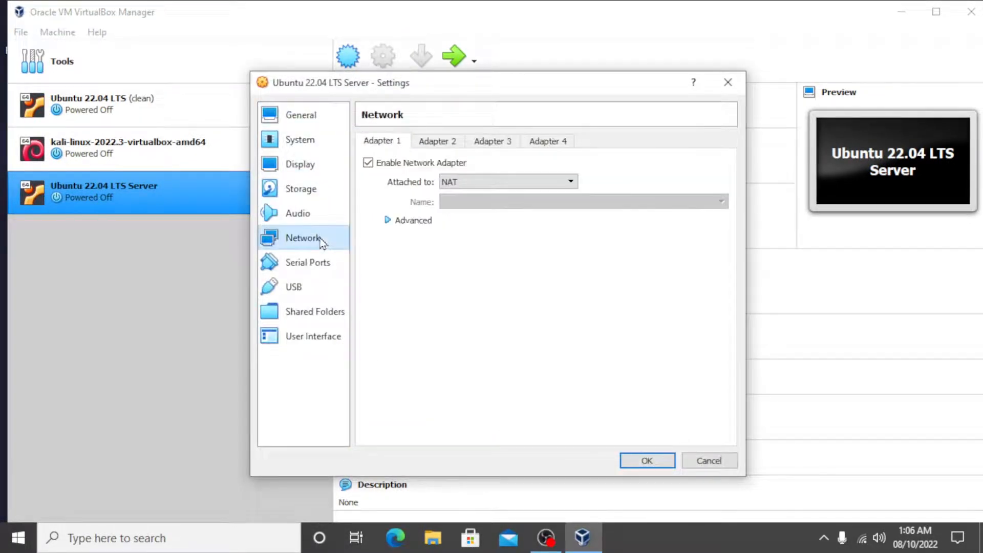
click(472, 183)
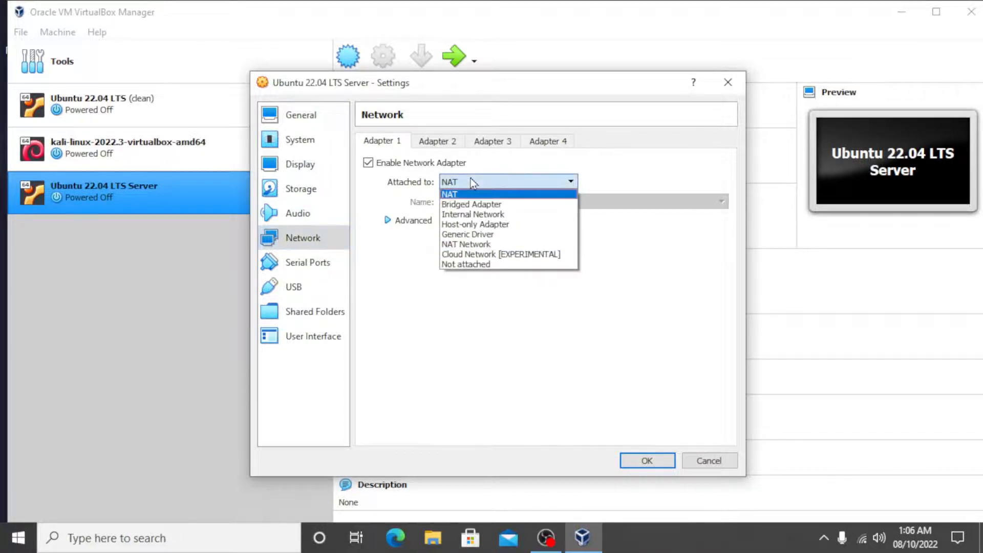
click(479, 204)
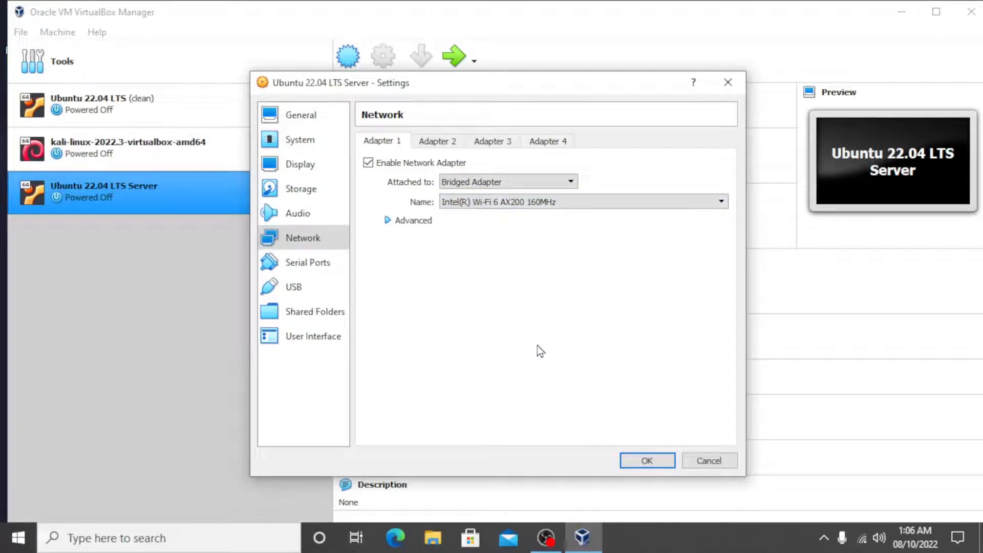
click(645, 461)
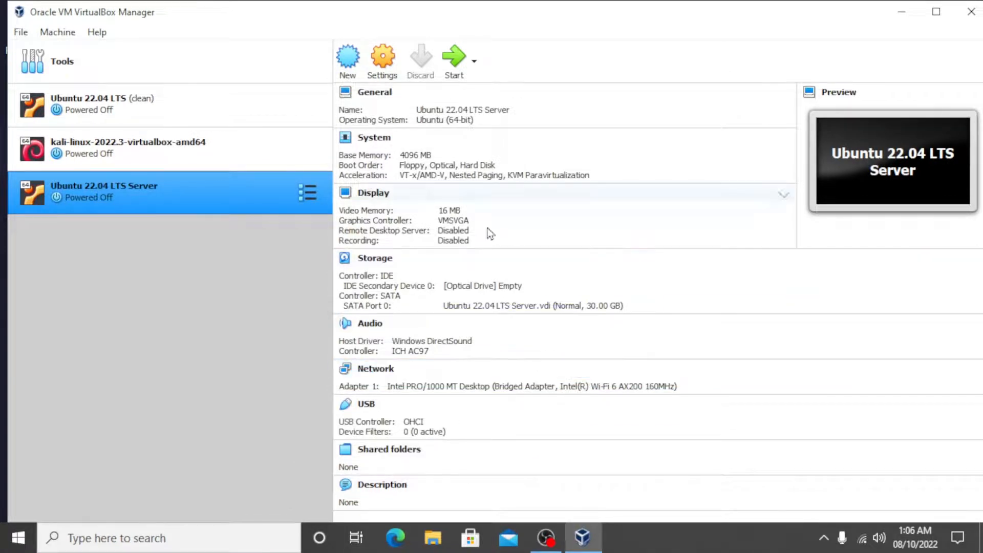
Start the Ubuntu 22.04 LTS Server machine and log in as thelazysysadmin with the account password
click(453, 72)
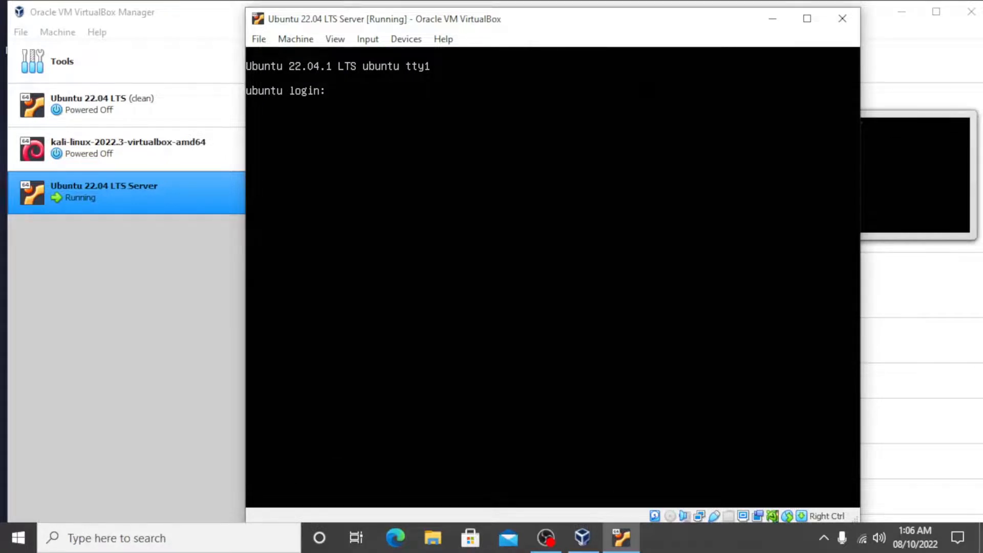
text(thelazysysadmin)
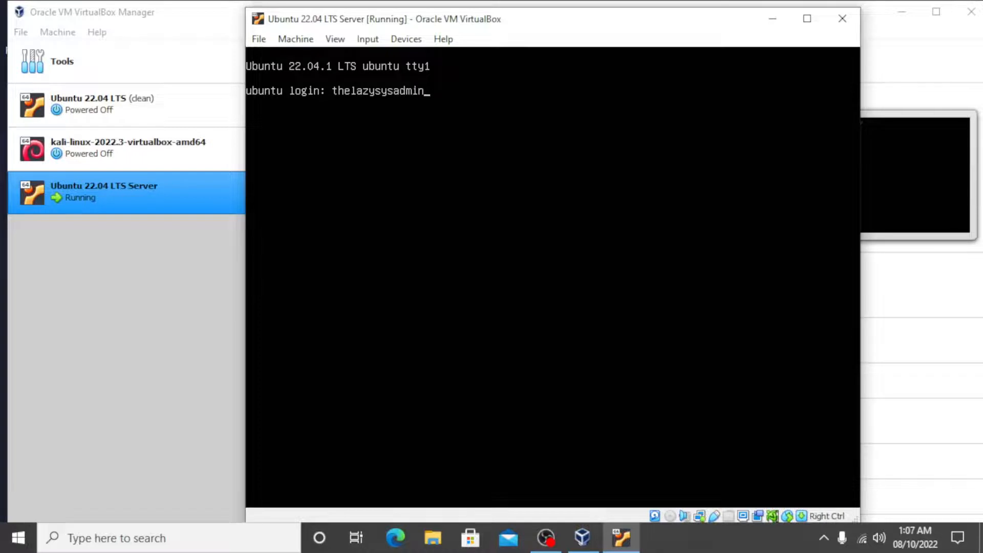
key(Return)
key(Return)
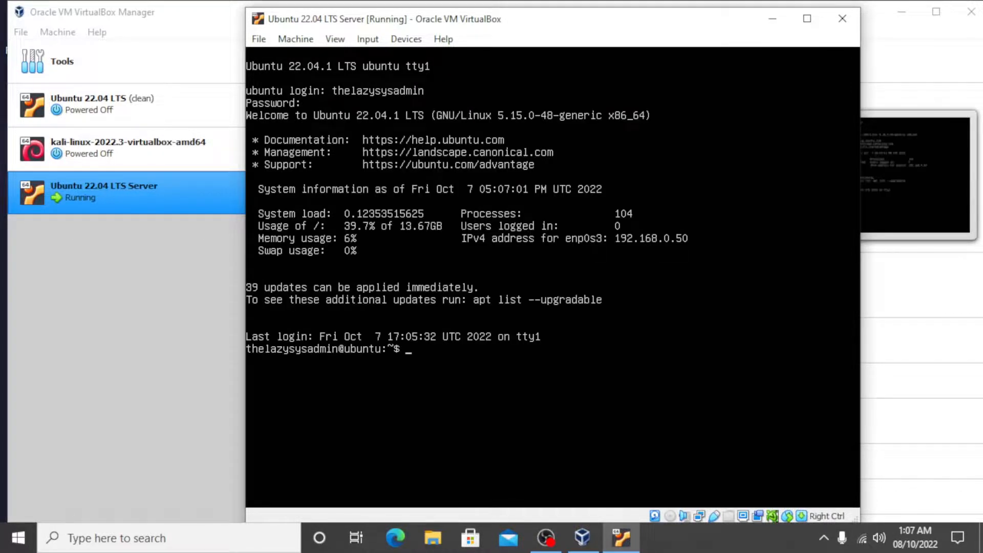
Run ip address on the server to examine its network interfaces and assigned IP address
text(ip address)
key(Return)
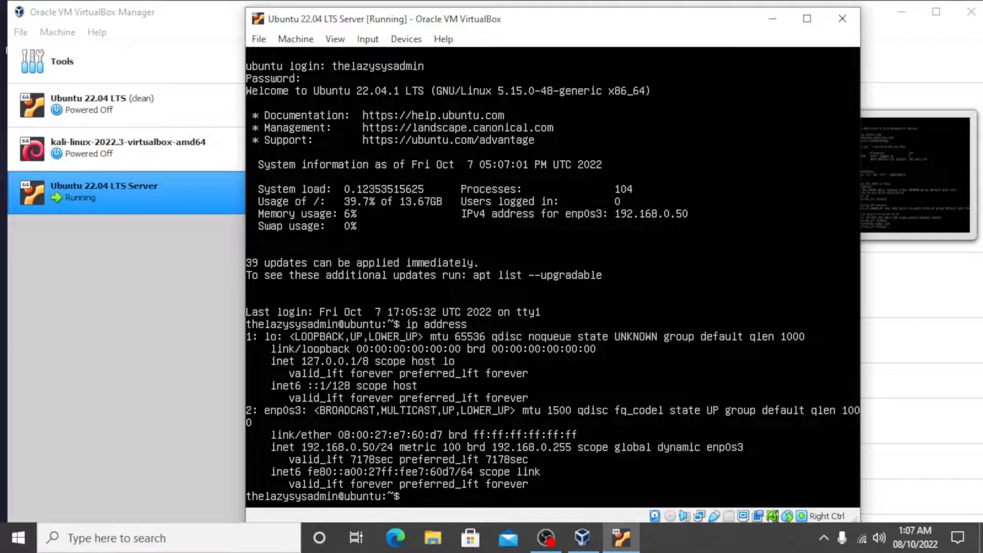